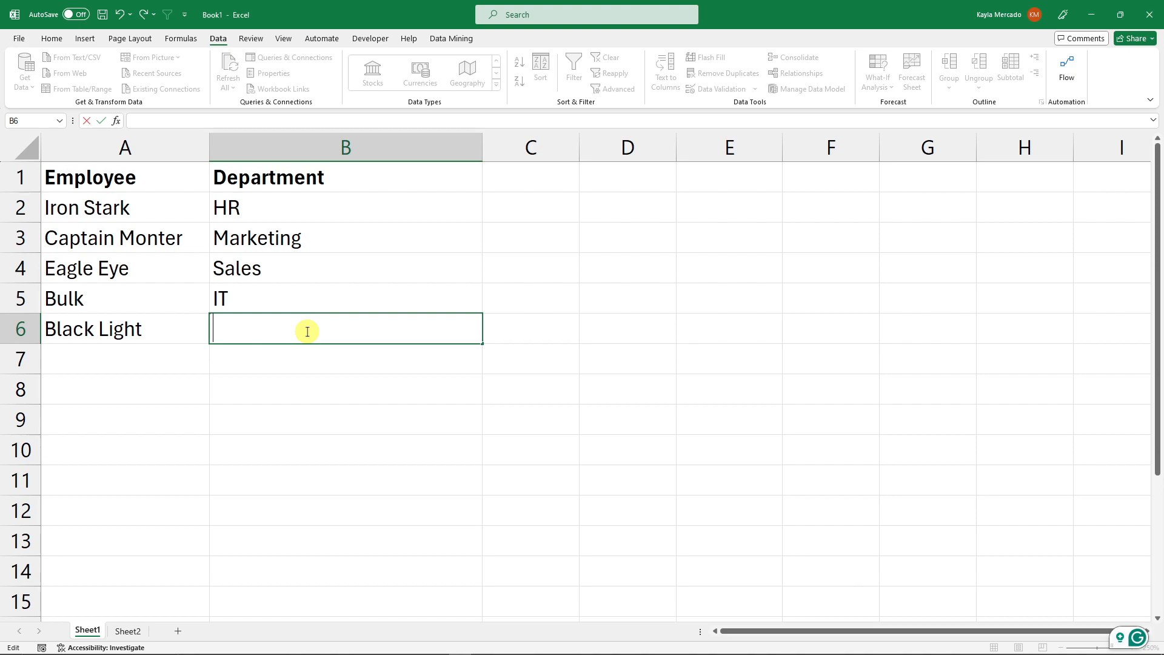
- Fill cell B6 with HR by picking it from the column's drop-down list of existing entries
{"action": "key", "text": "alt"}
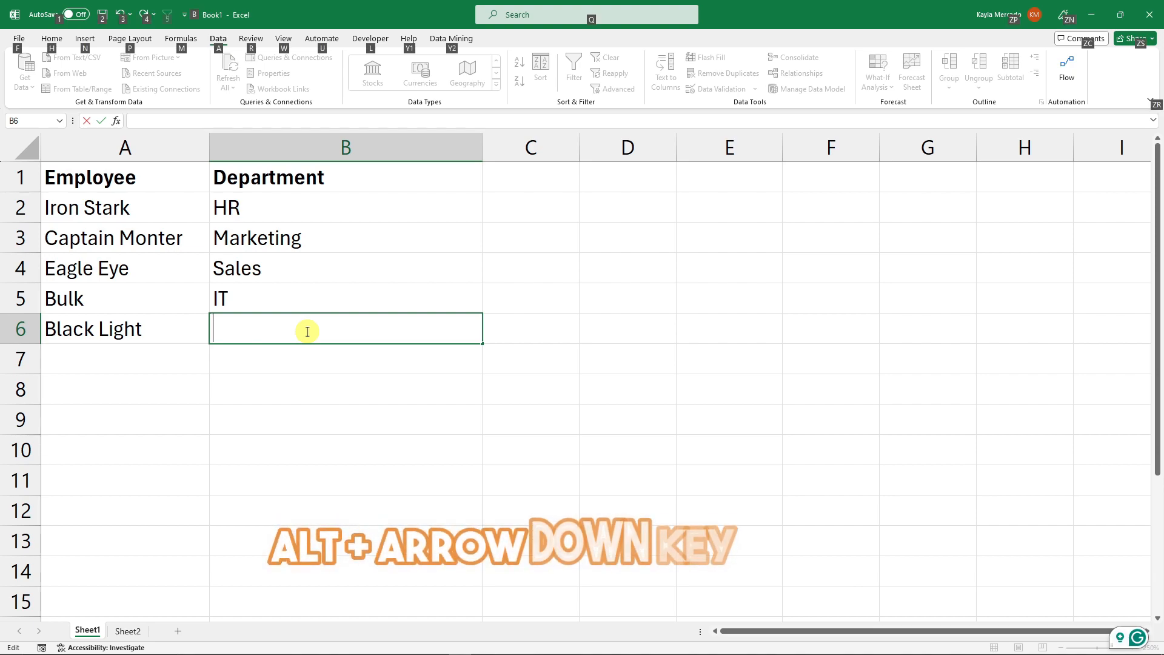
{"action": "key", "text": "alt+Down"}
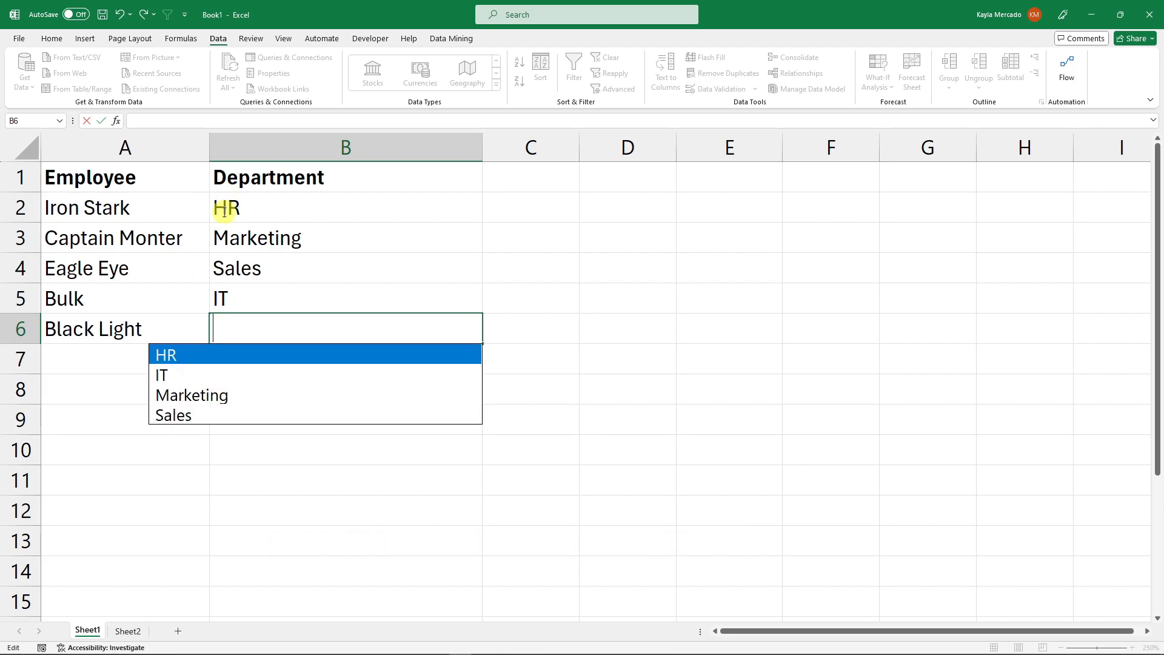
{"action": "left_click", "coordinate": [194, 359]}
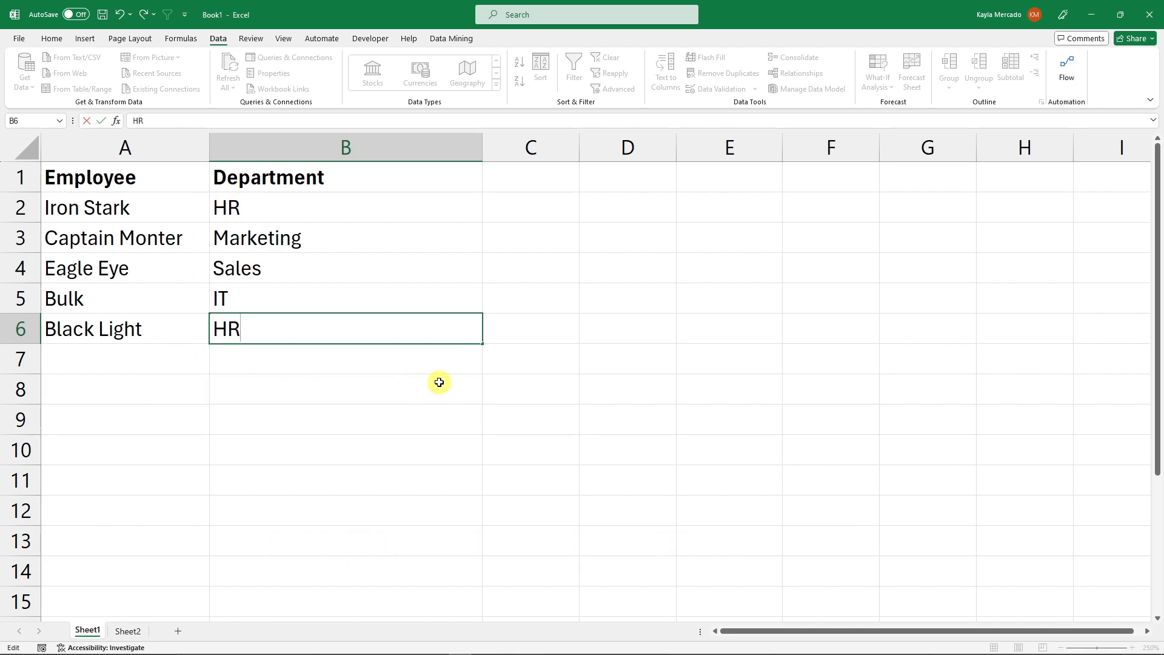
{"action": "left_click", "coordinate": [191, 330]}
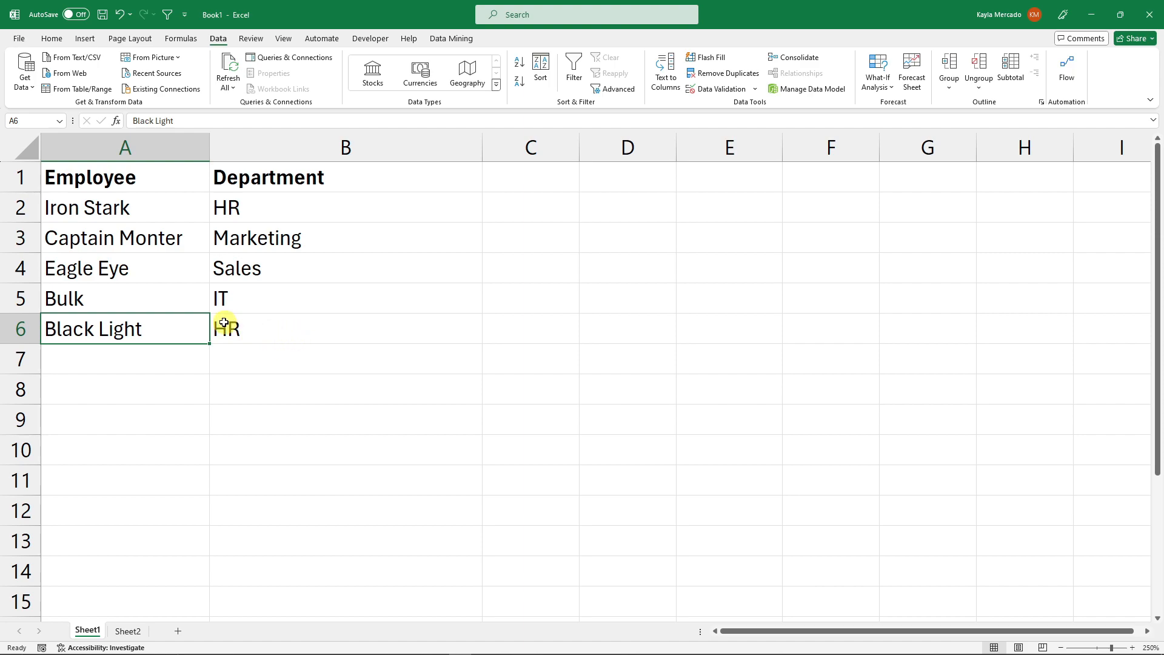
{"action": "left_click", "coordinate": [274, 335]}
{"action": "left_click", "coordinate": [373, 273]}
{"action": "left_click", "coordinate": [342, 332]}
{"action": "left_click", "coordinate": [374, 388]}
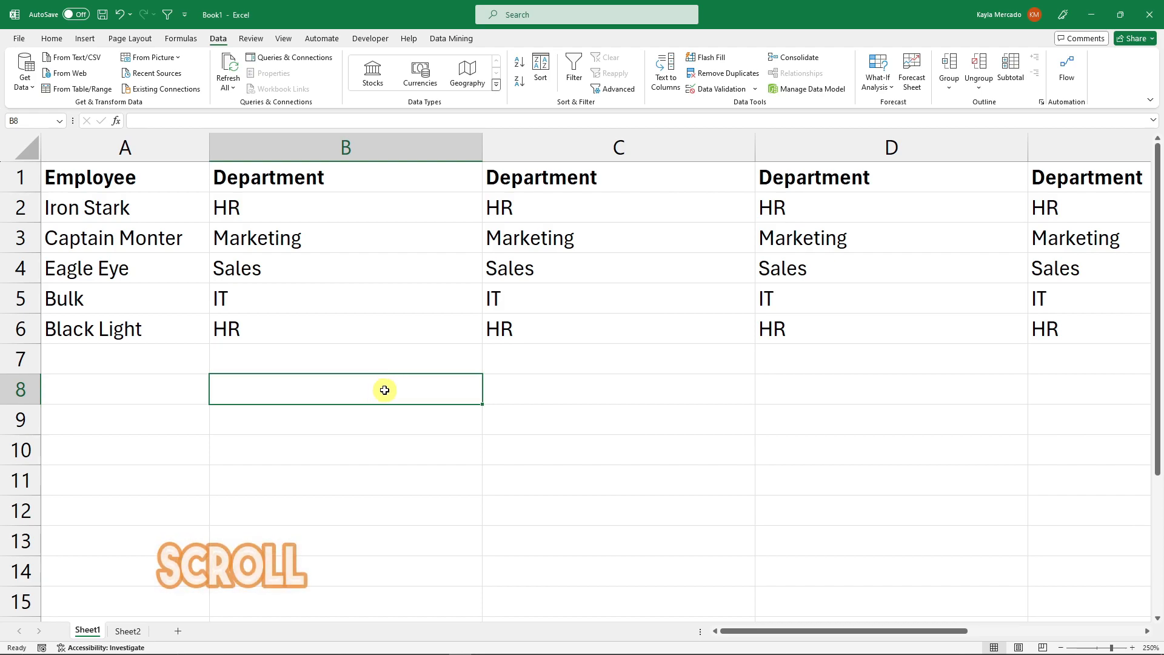
- Scroll the worksheet horizontally across the Department columns and back
{"action": "left_click_drag", "start_coordinate": [789, 631], "coordinate": [644, 598]}
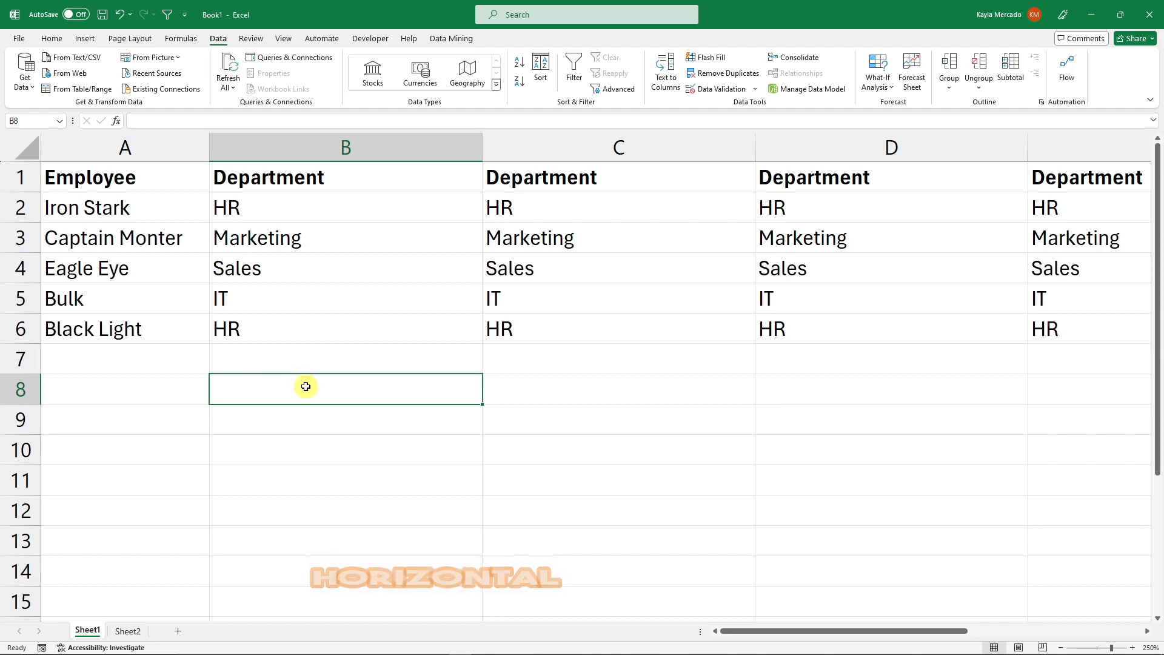
{"action": "left_click_drag", "start_coordinate": [748, 633], "coordinate": [668, 637]}
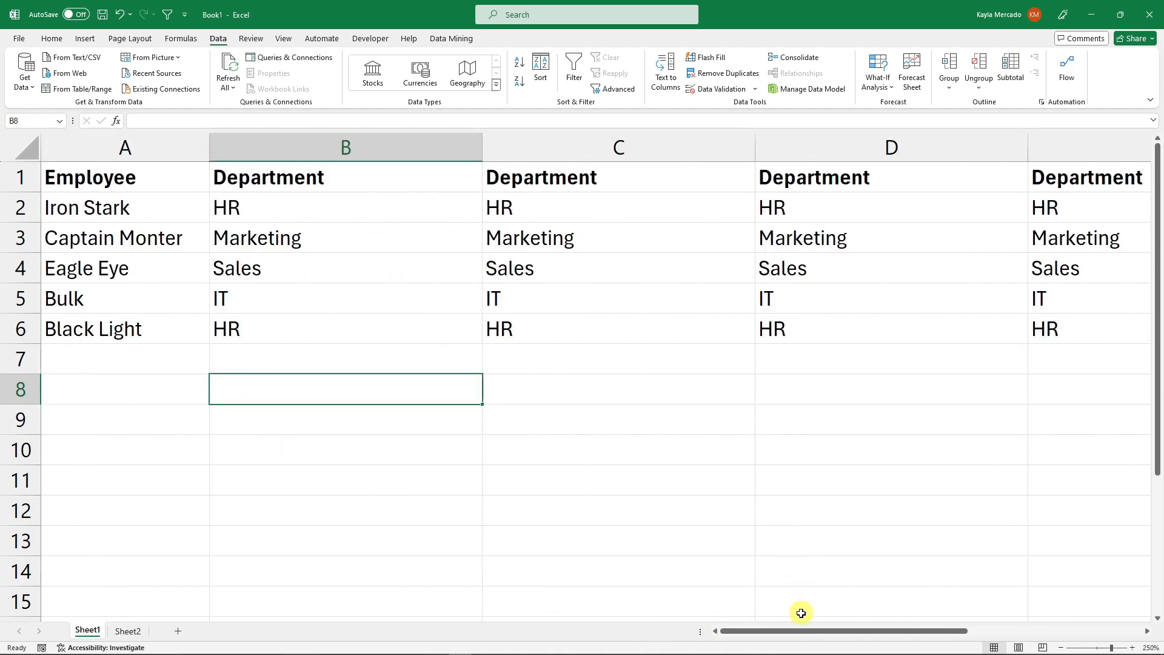
{"action": "mouse_move", "coordinate": [798, 631]}
{"action": "left_mouse_down"}
{"action": "mouse_move", "coordinate": [912, 632]}
{"action": "mouse_move", "coordinate": [802, 632]}
{"action": "left_mouse_up"}
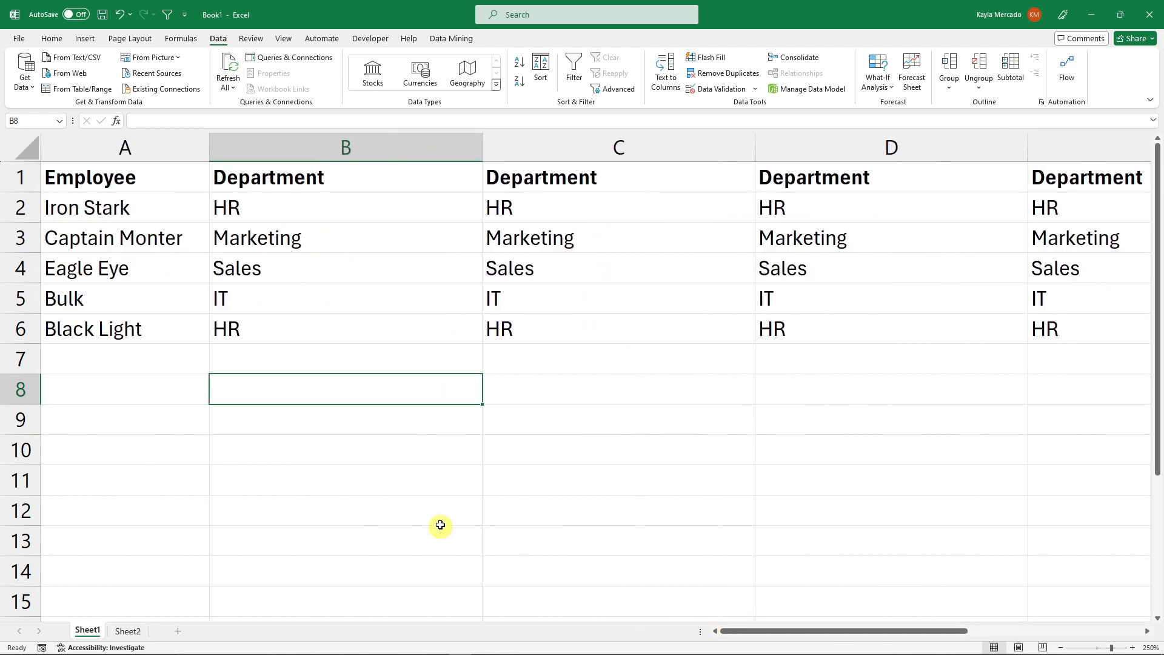
{"action": "left_click", "coordinate": [345, 472]}
{"action": "left_click", "coordinate": [360, 420]}
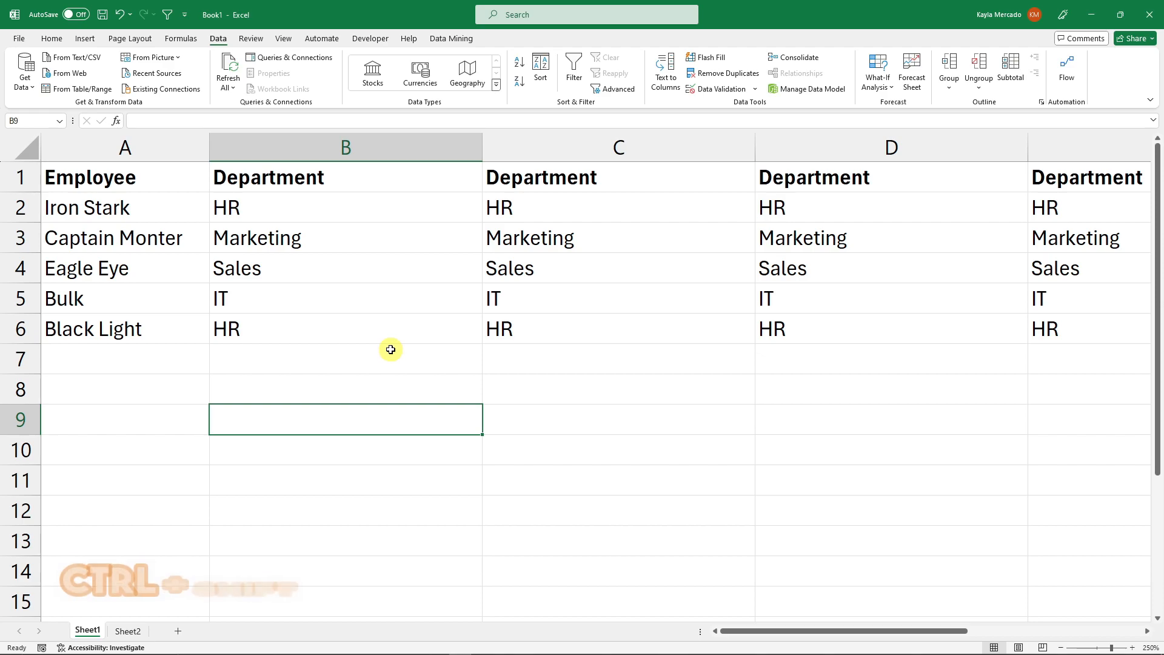
{"action": "scroll", "coordinate": [396, 347], "scroll_direction": "right", "scroll_amount": 5}
{"action": "scroll", "coordinate": [397, 347], "scroll_direction": "left", "scroll_amount": 5}
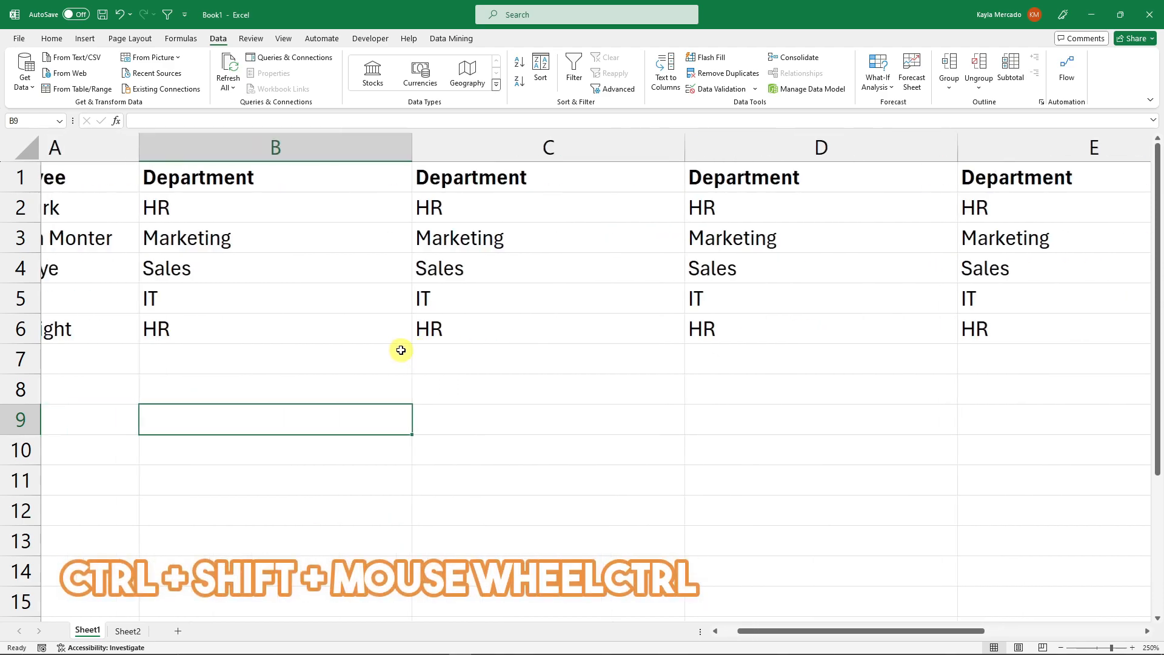
{"action": "scroll", "coordinate": [400, 349], "scroll_direction": "right", "scroll_amount": 2}
{"action": "scroll", "coordinate": [402, 350], "scroll_direction": "left", "scroll_amount": 2}
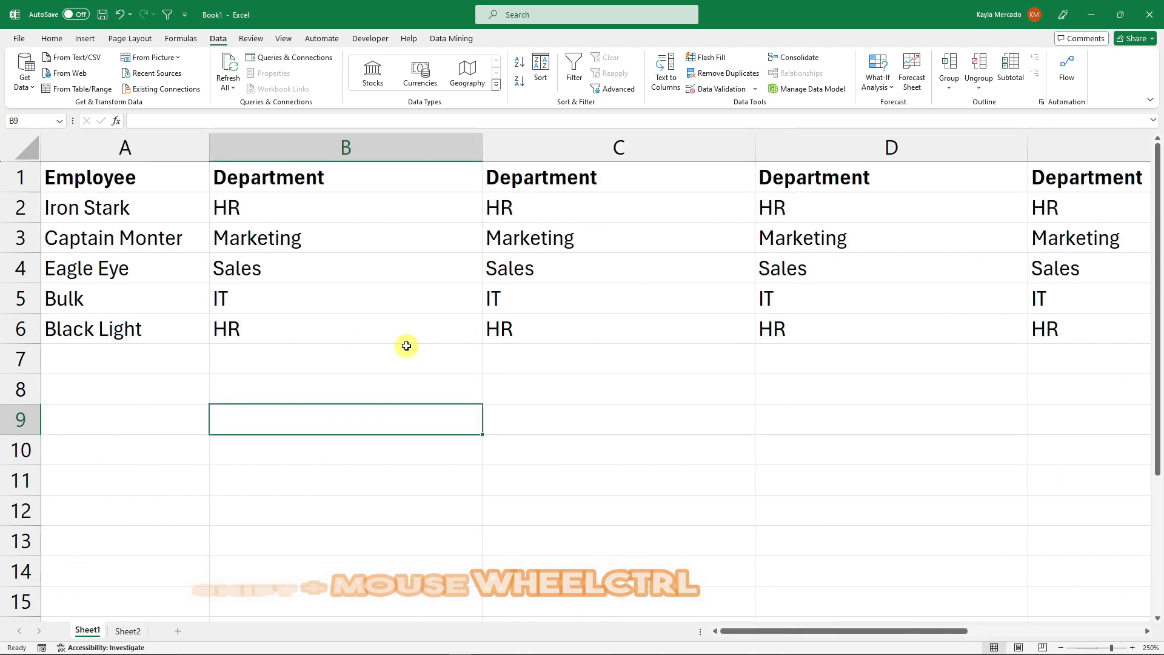
{"action": "left_click", "coordinate": [475, 372]}
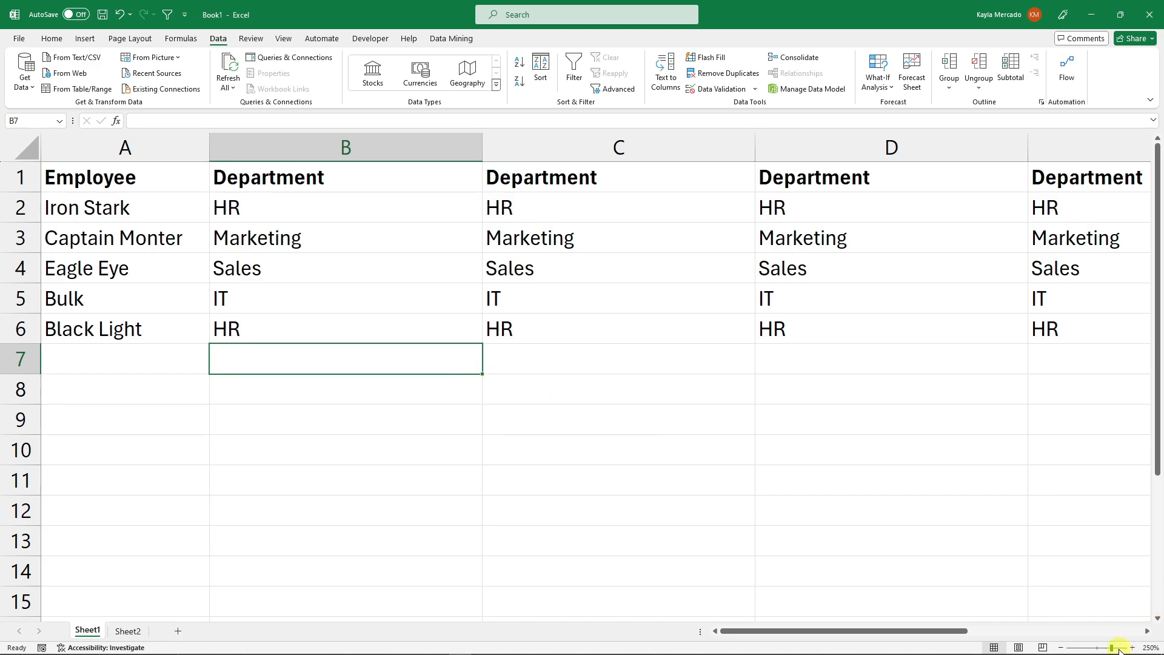
- Zoom the sheet to about 232% and scroll down through it
{"action": "mouse_move", "coordinate": [1114, 650]}
{"action": "left_mouse_down"}
{"action": "mouse_move", "coordinate": [1097, 647]}
{"action": "mouse_move", "coordinate": [1107, 649]}
{"action": "left_mouse_up"}
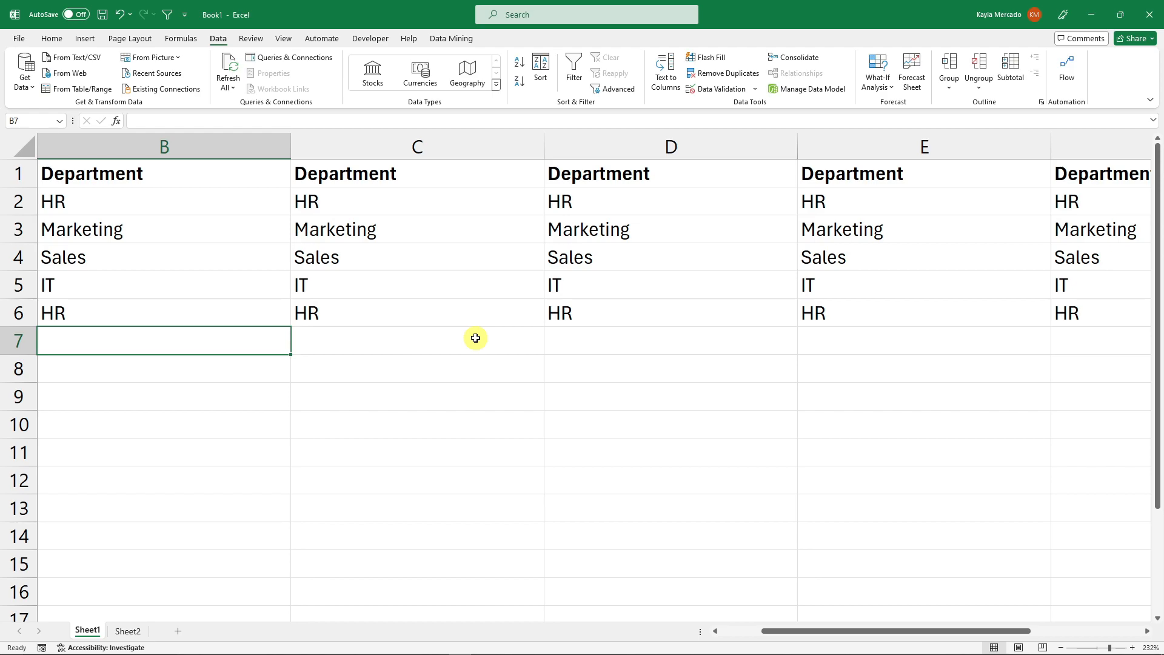
{"action": "scroll", "coordinate": [476, 337], "scroll_direction": "down", "scroll_amount": 2}
{"action": "scroll", "coordinate": [476, 338], "scroll_direction": "down", "scroll_amount": 1}
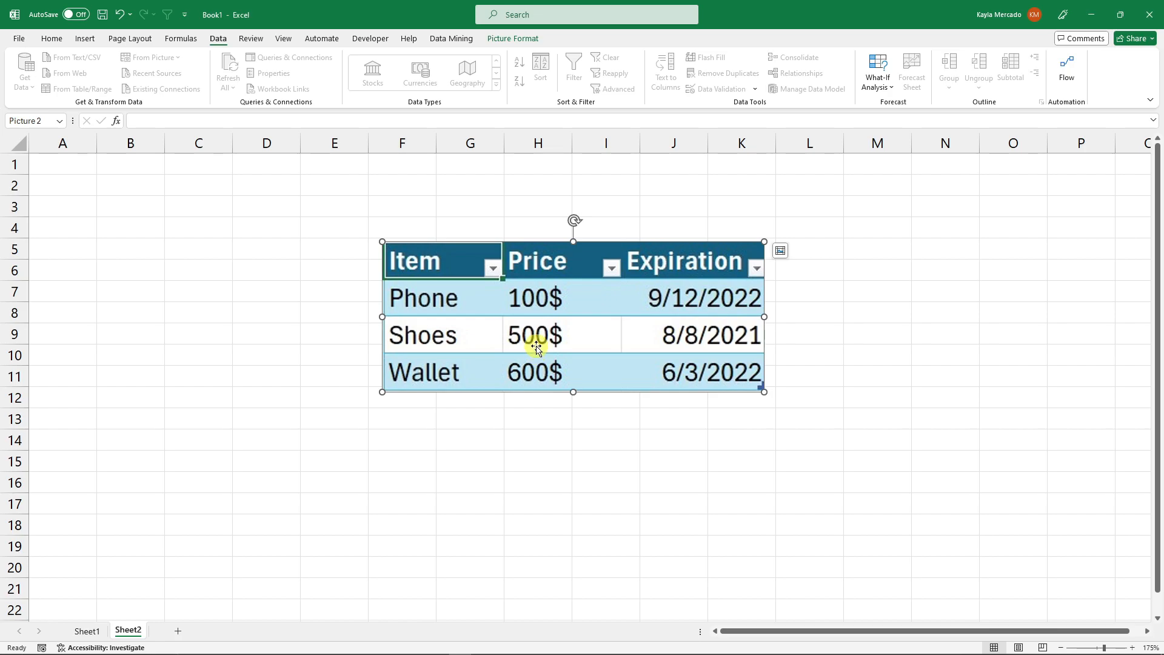
- On Sheet2, move the table picture to the upper-left of the sheet, around cell A2
{"action": "left_click", "coordinate": [606, 489]}
{"action": "left_click_drag", "start_coordinate": [554, 333], "coordinate": [270, 273]}
{"action": "left_click", "coordinate": [896, 391]}
{"action": "left_click", "coordinate": [843, 250]}
{"action": "left_click", "coordinate": [619, 246]}
{"action": "left_click", "coordinate": [644, 226]}
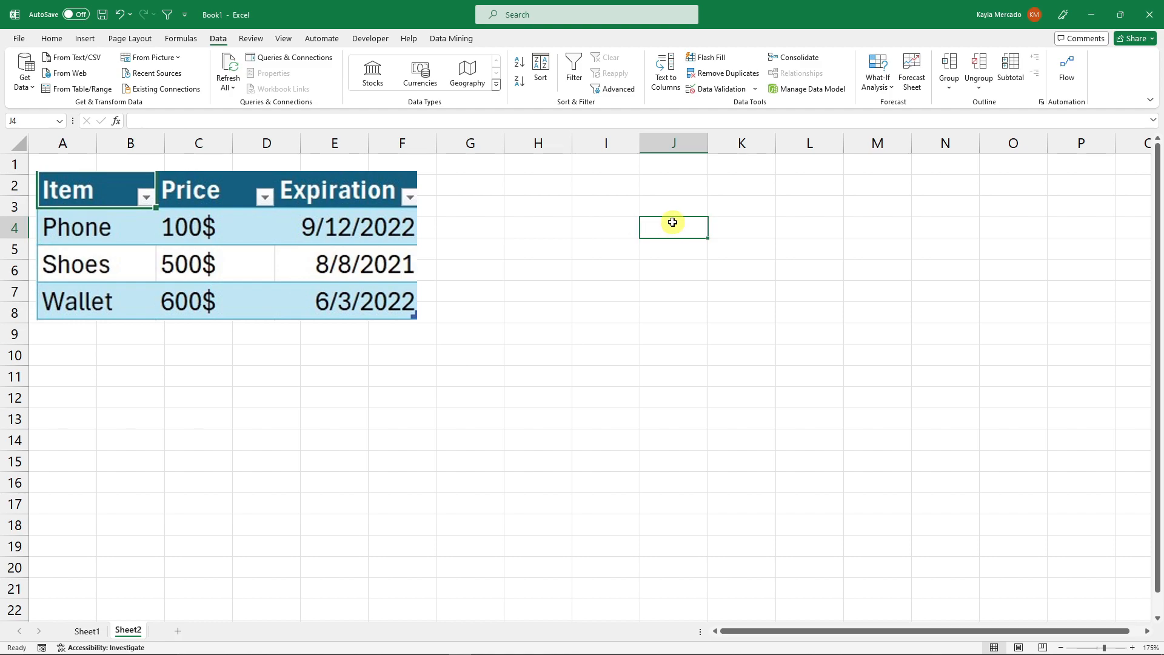
{"action": "type", "text": "ITEM"}
{"action": "key", "text": "Return"}
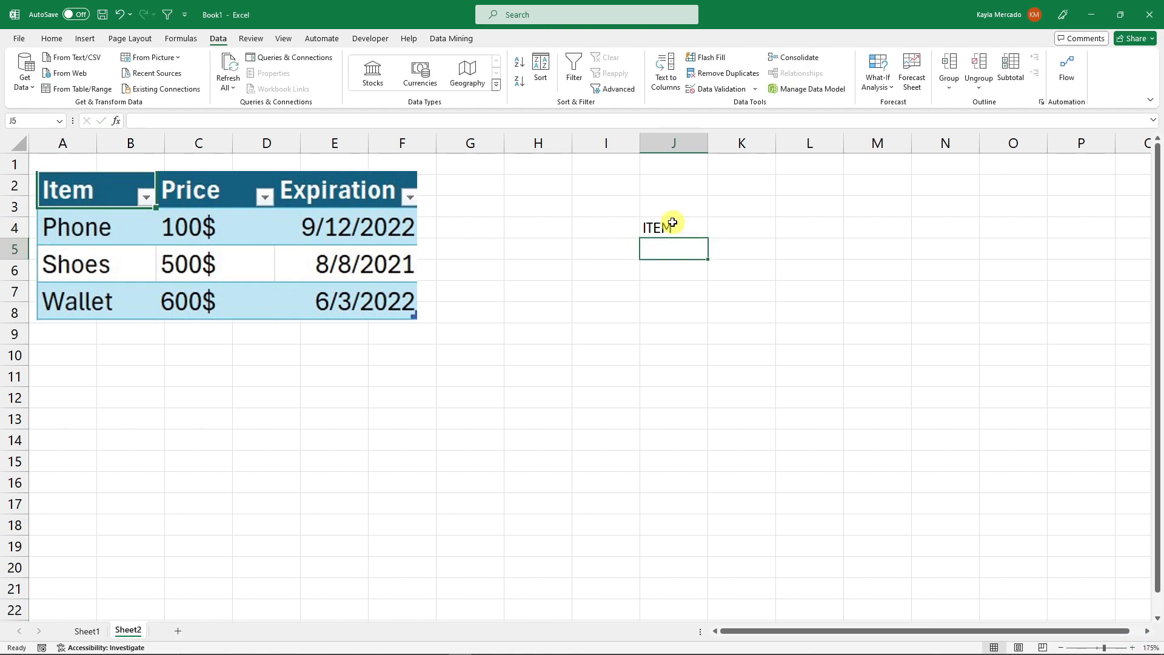
{"action": "type", "text": "Phone"}
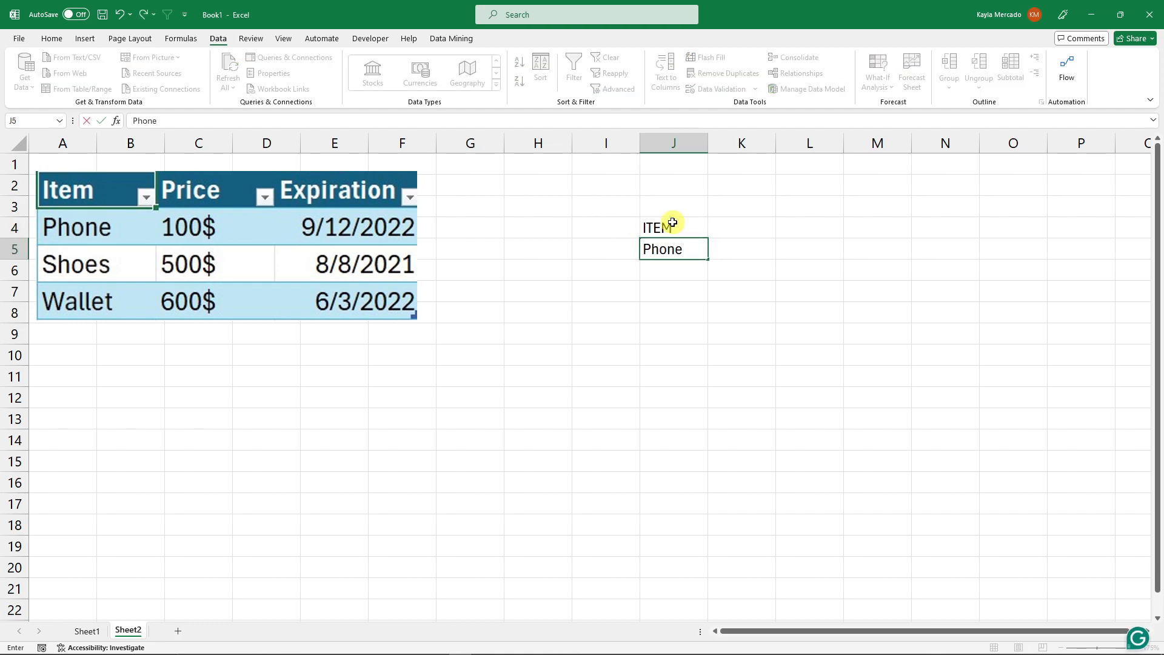
{"action": "left_click", "coordinate": [671, 225]}
{"action": "key", "text": "BackSpace"}
{"action": "left_click", "coordinate": [671, 247]}
{"action": "key", "text": "BackSpace"}
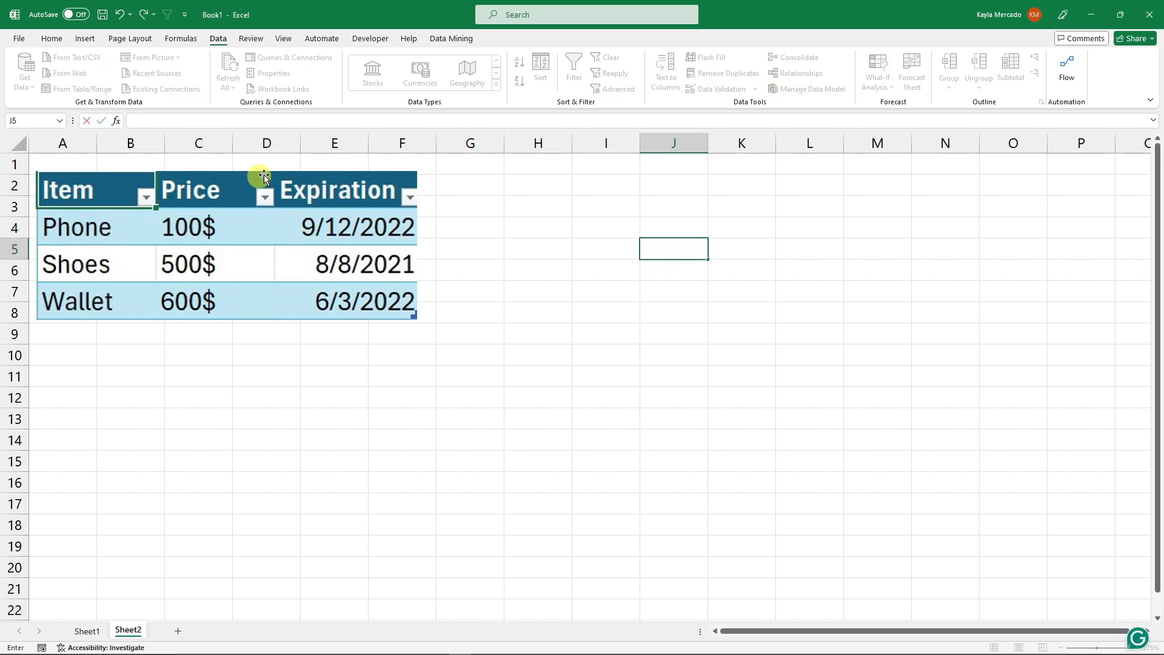
- Move the table picture down so its top sits around row 4
{"action": "left_click", "coordinate": [157, 199]}
{"action": "left_click", "coordinate": [387, 382]}
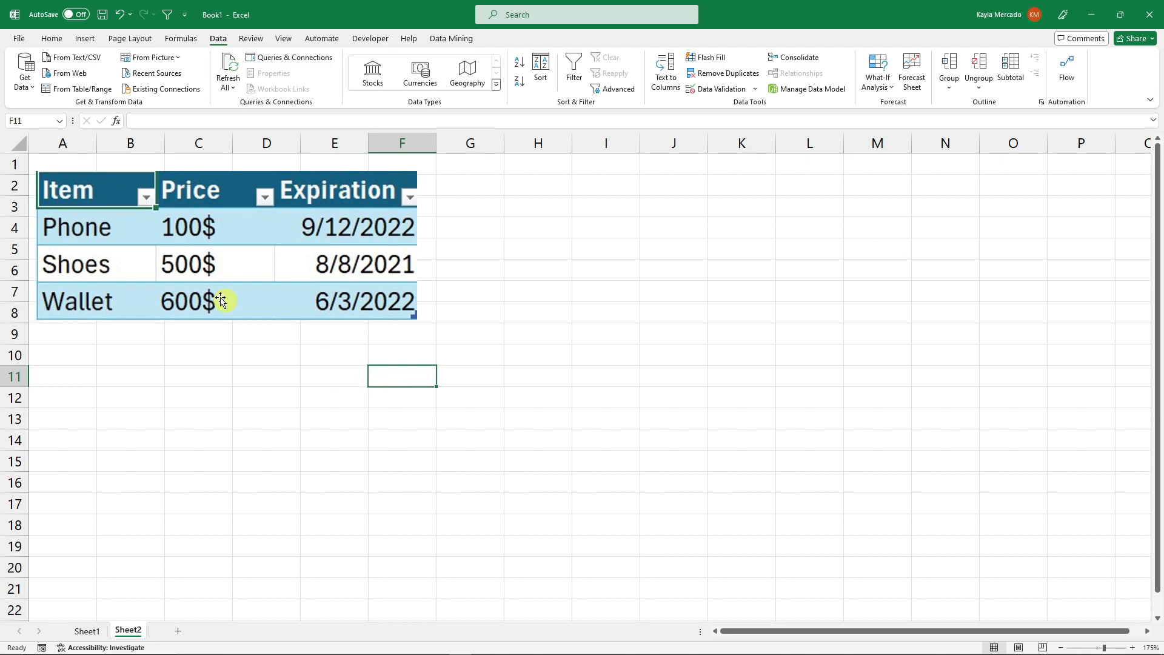
{"action": "left_click", "coordinate": [243, 311]}
{"action": "left_click_drag", "start_coordinate": [316, 284], "coordinate": [346, 331]}
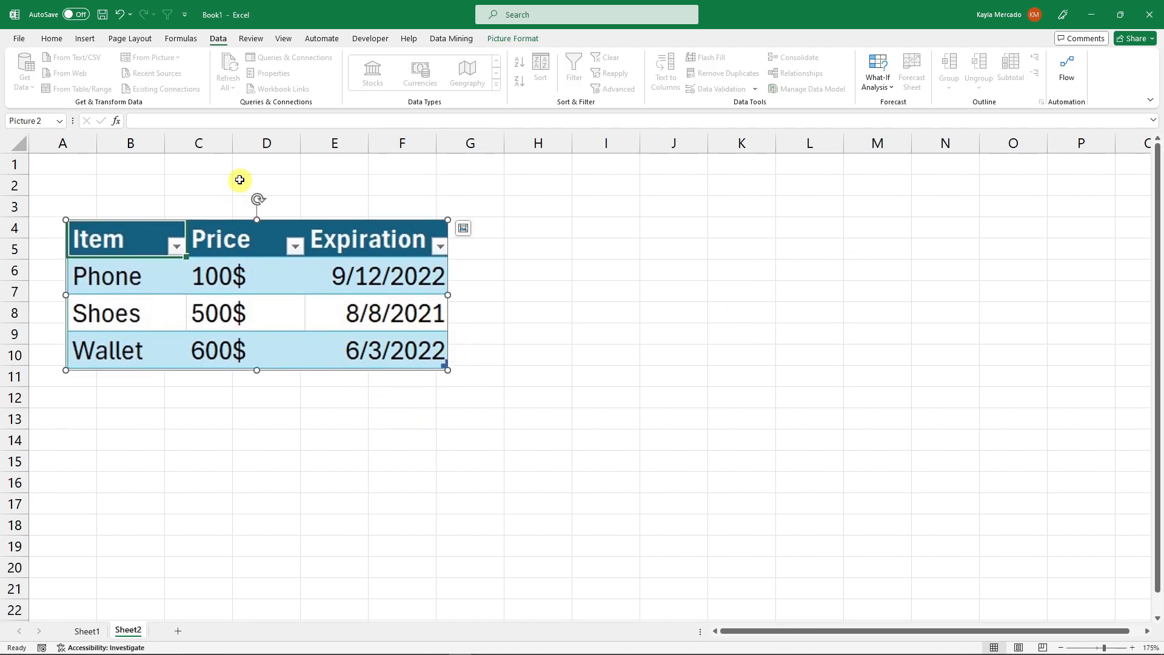
{"action": "left_click", "coordinate": [650, 249]}
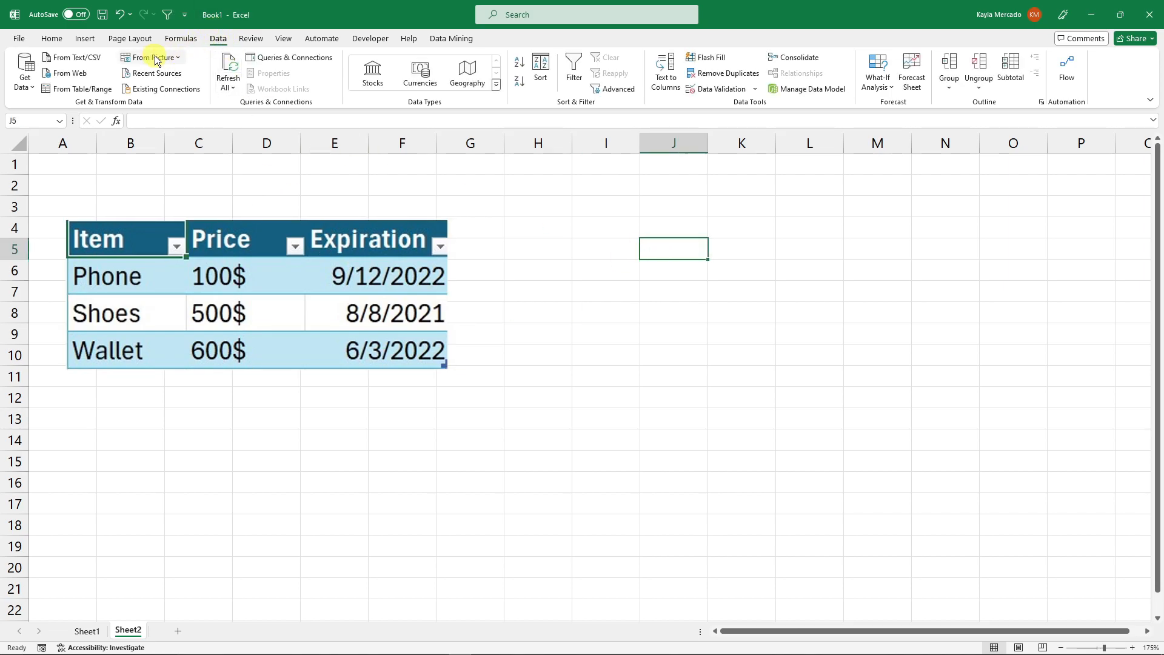
{"action": "left_click", "coordinate": [177, 58]}
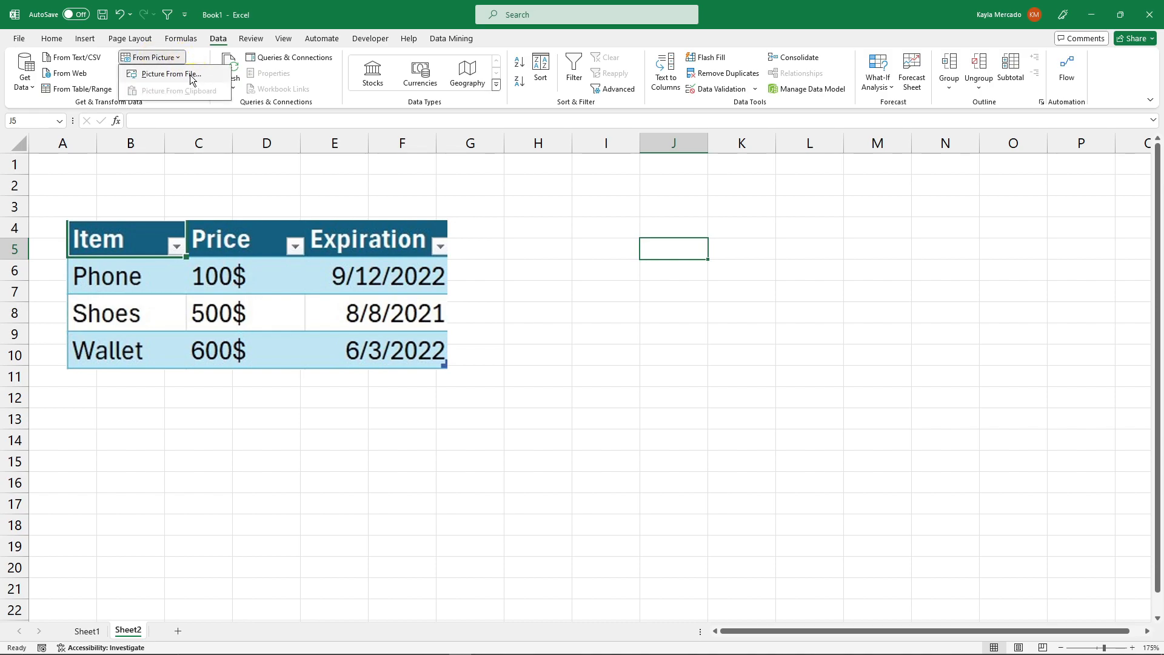
{"action": "left_click", "coordinate": [191, 80]}
{"action": "left_click_drag", "start_coordinate": [397, 17], "coordinate": [436, 71]}
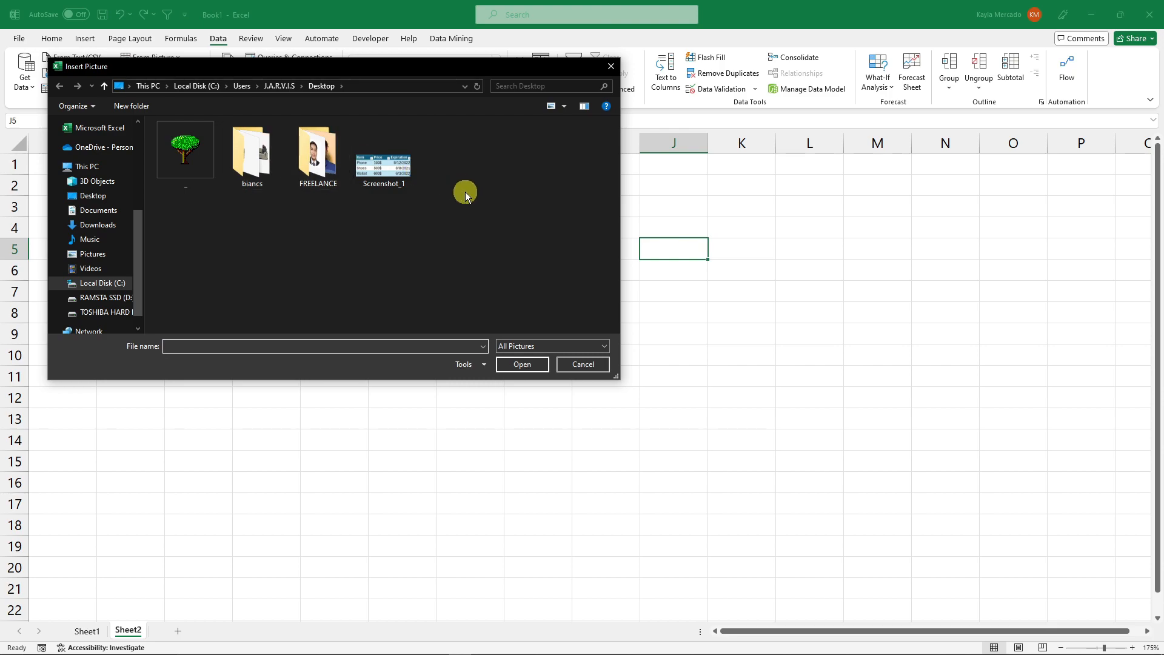
{"action": "left_click", "coordinate": [387, 146]}
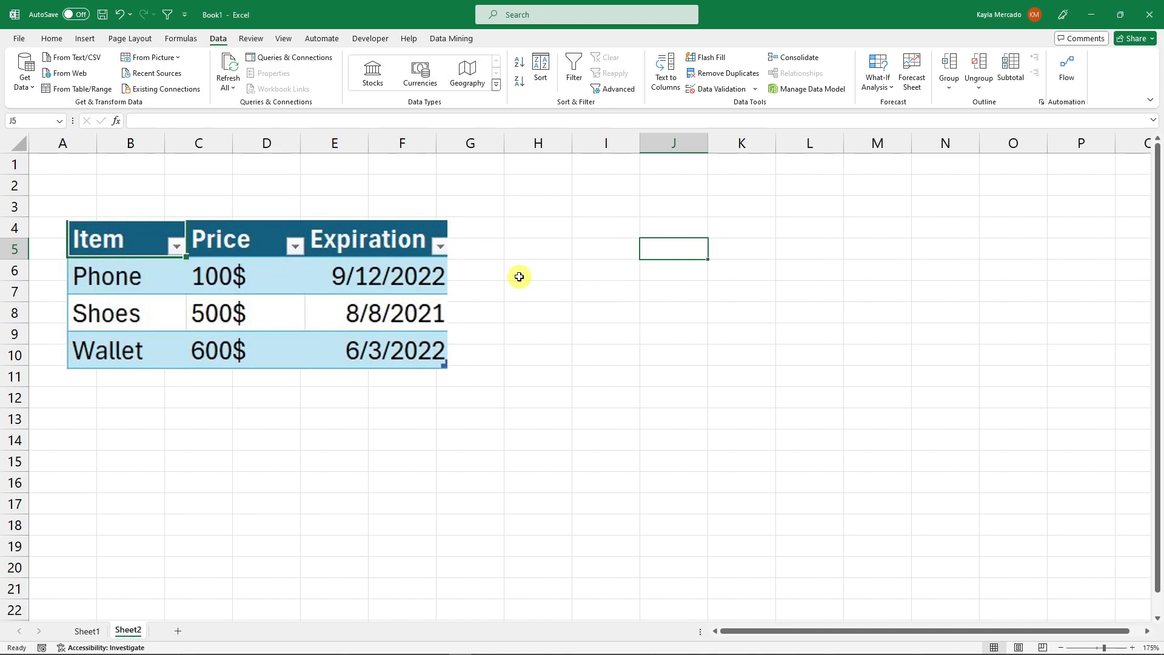
- Copy the table picture to the clipboard
{"action": "left_click", "coordinate": [312, 260]}
{"action": "left_click", "coordinate": [553, 328]}
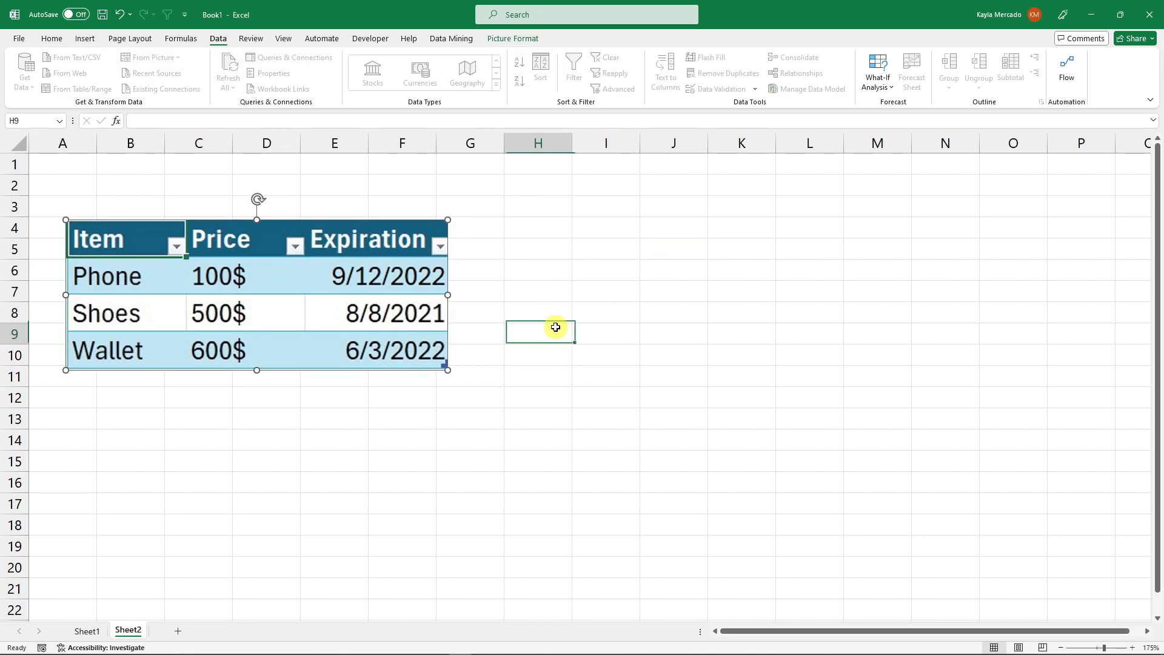
{"action": "left_click", "coordinate": [219, 274]}
{"action": "right_click", "coordinate": [219, 274]}
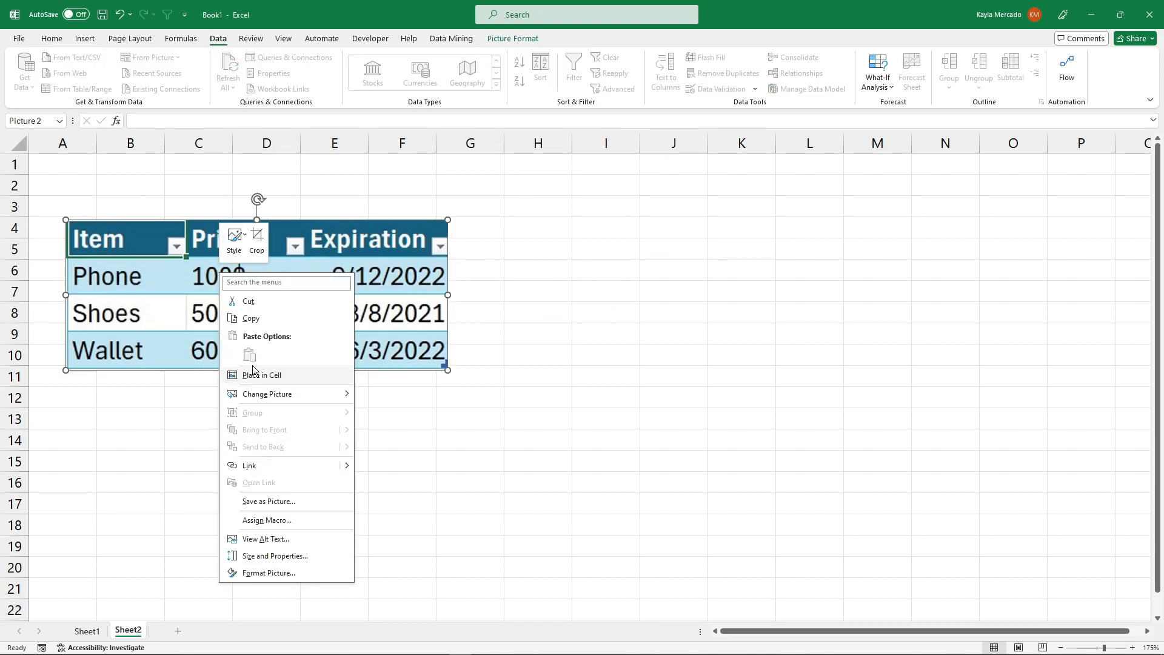
{"action": "left_click", "coordinate": [255, 317]}
- Import the clipboard picture's data into cell H8 with Data from Picture, inserting it without reviewing
{"action": "left_click", "coordinate": [544, 309]}
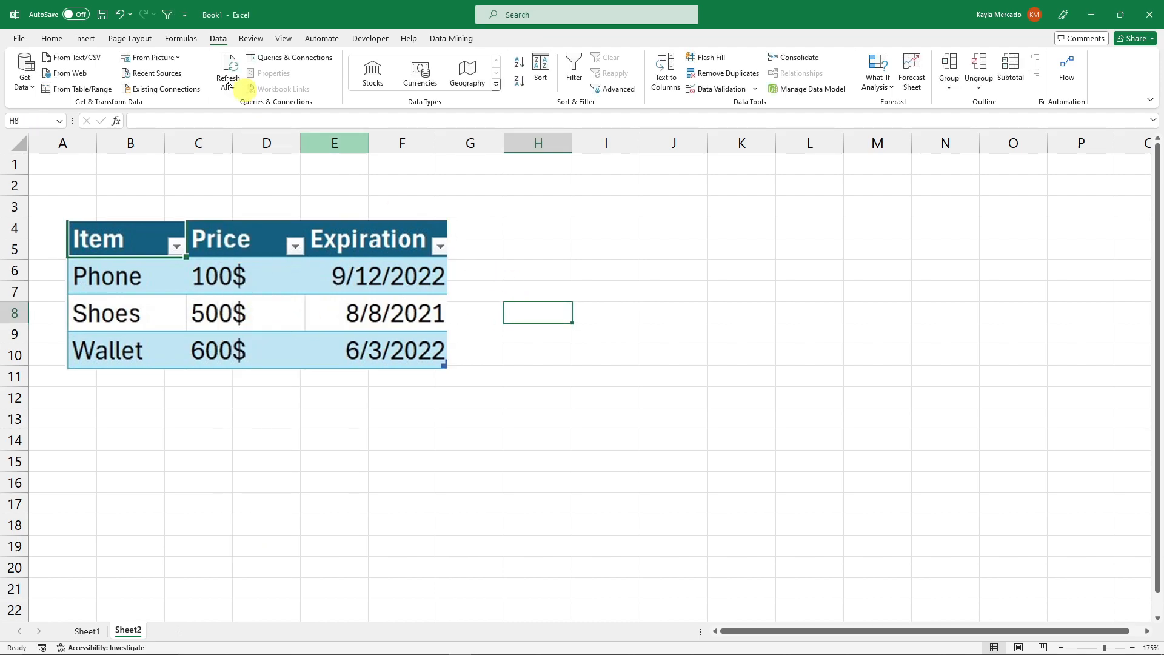
{"action": "left_click", "coordinate": [171, 58]}
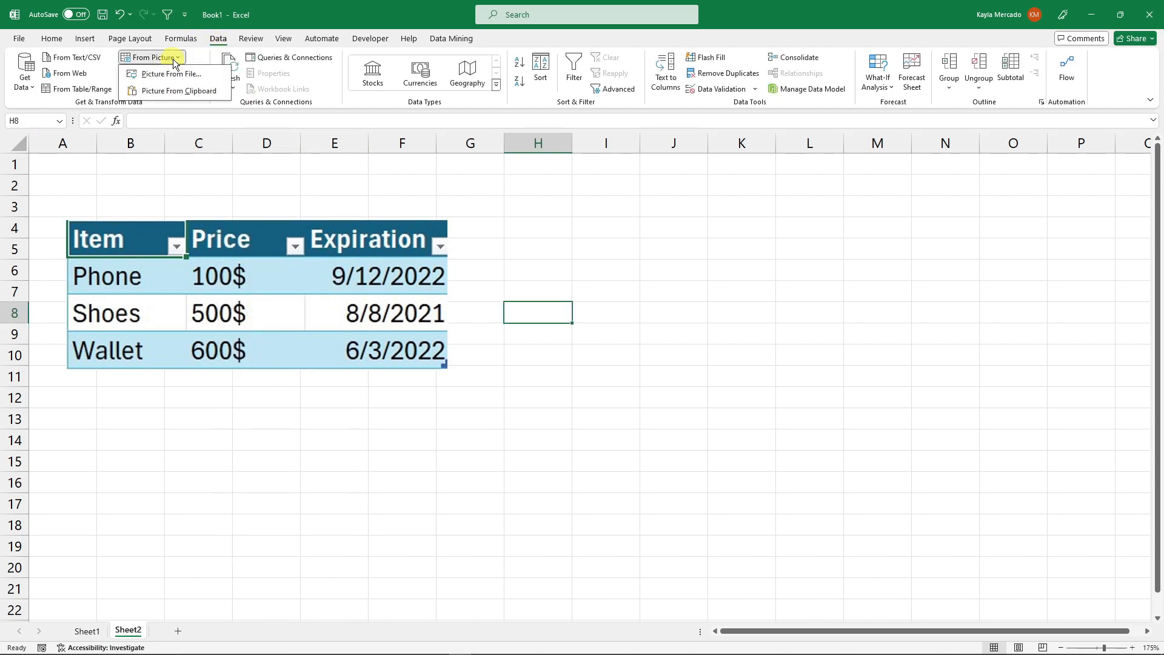
{"action": "left_click", "coordinate": [185, 91]}
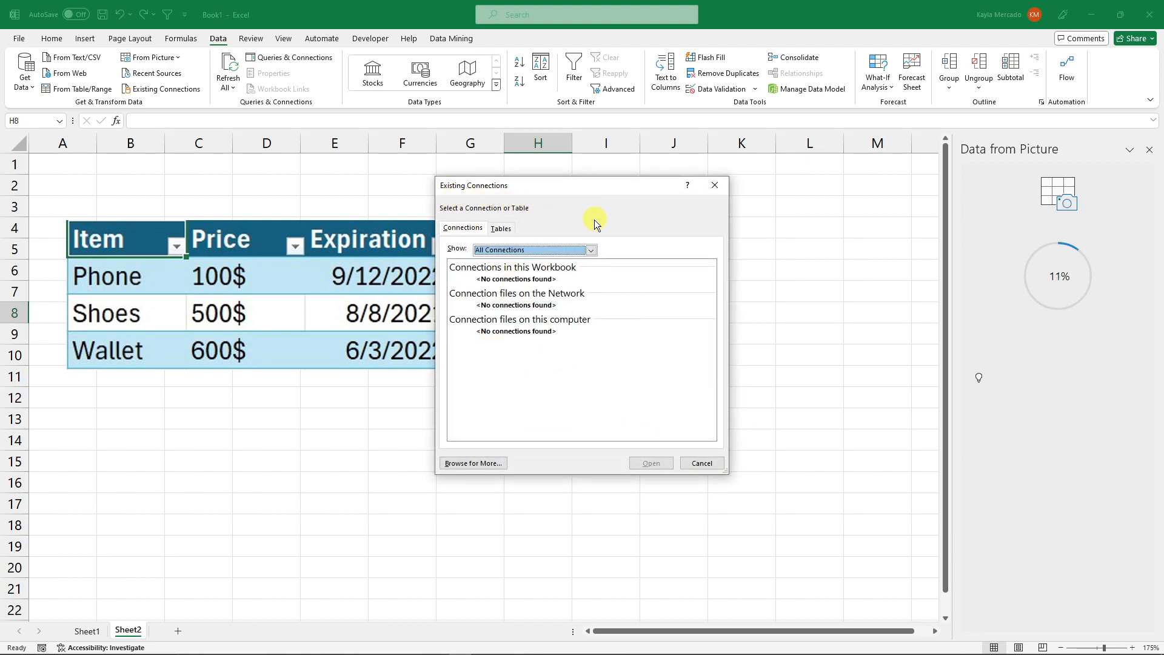
{"action": "left_click", "coordinate": [715, 185]}
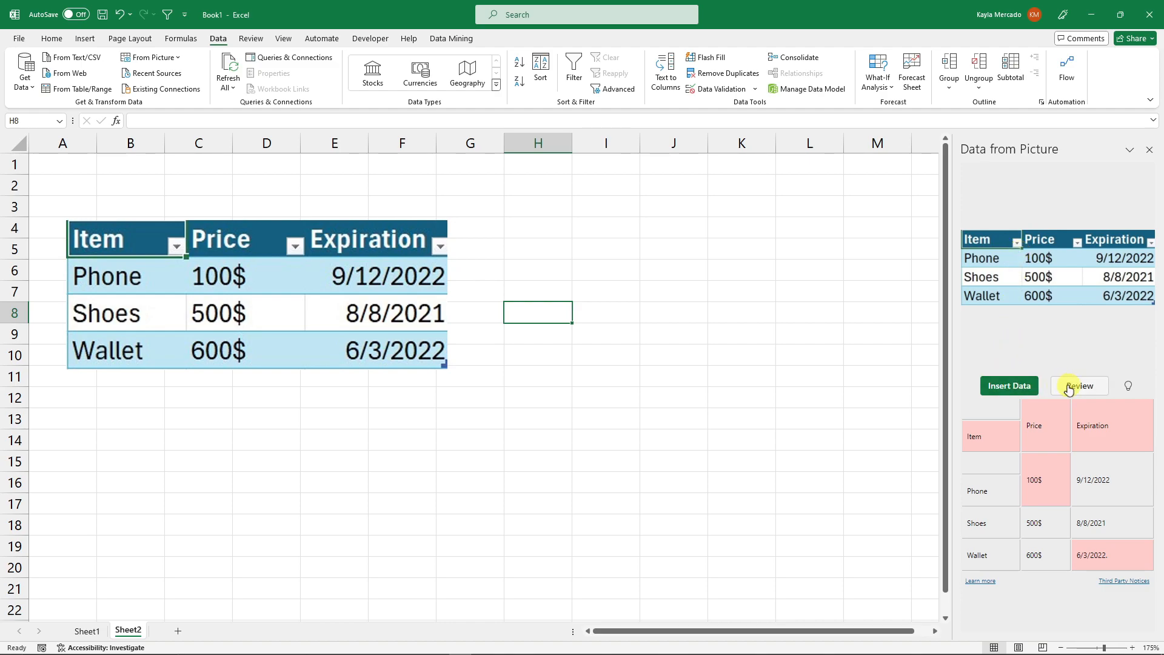
{"action": "left_click", "coordinate": [1019, 388]}
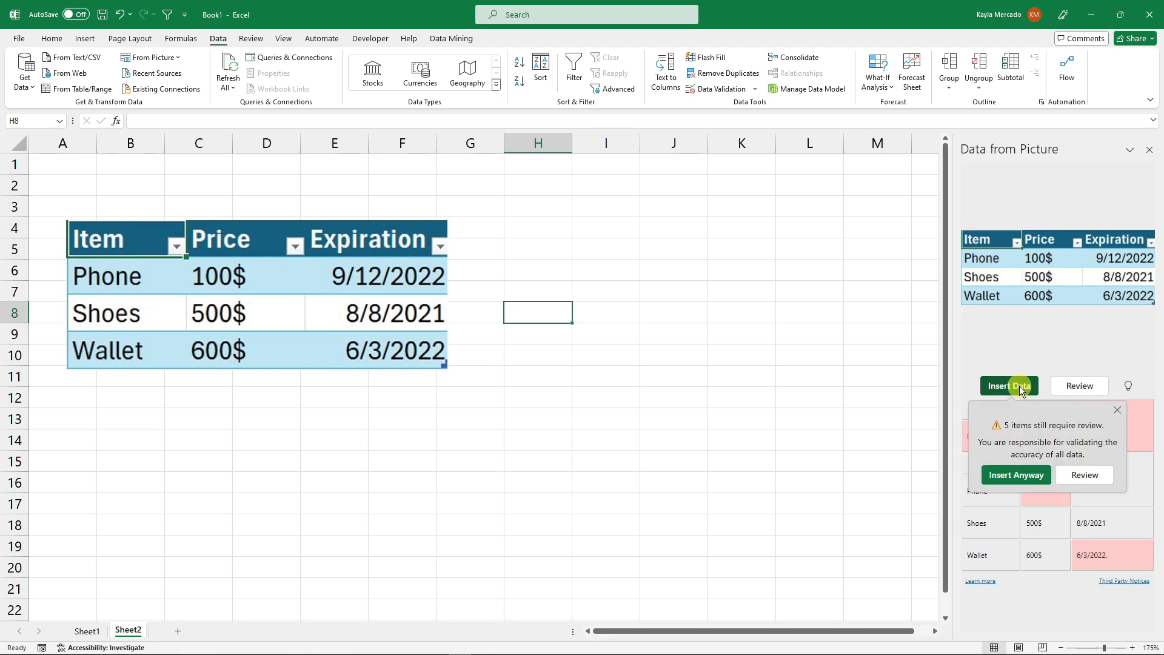
{"action": "left_click", "coordinate": [1023, 476]}
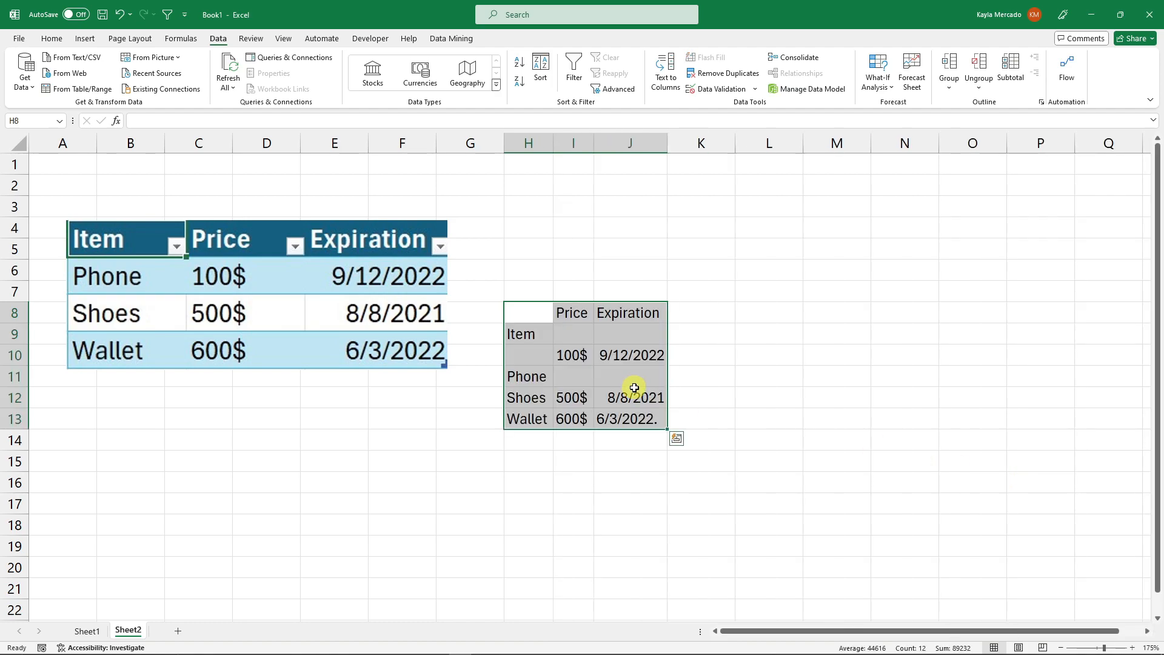
{"action": "left_click", "coordinate": [769, 376]}
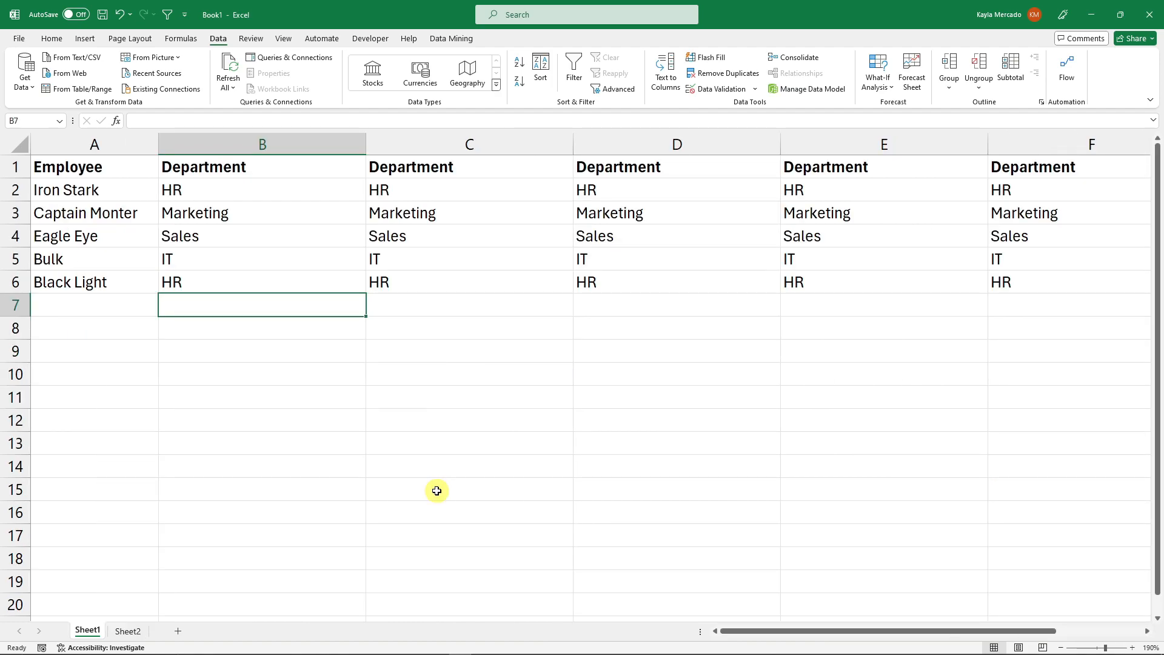
{"action": "left_click", "coordinate": [437, 490]}
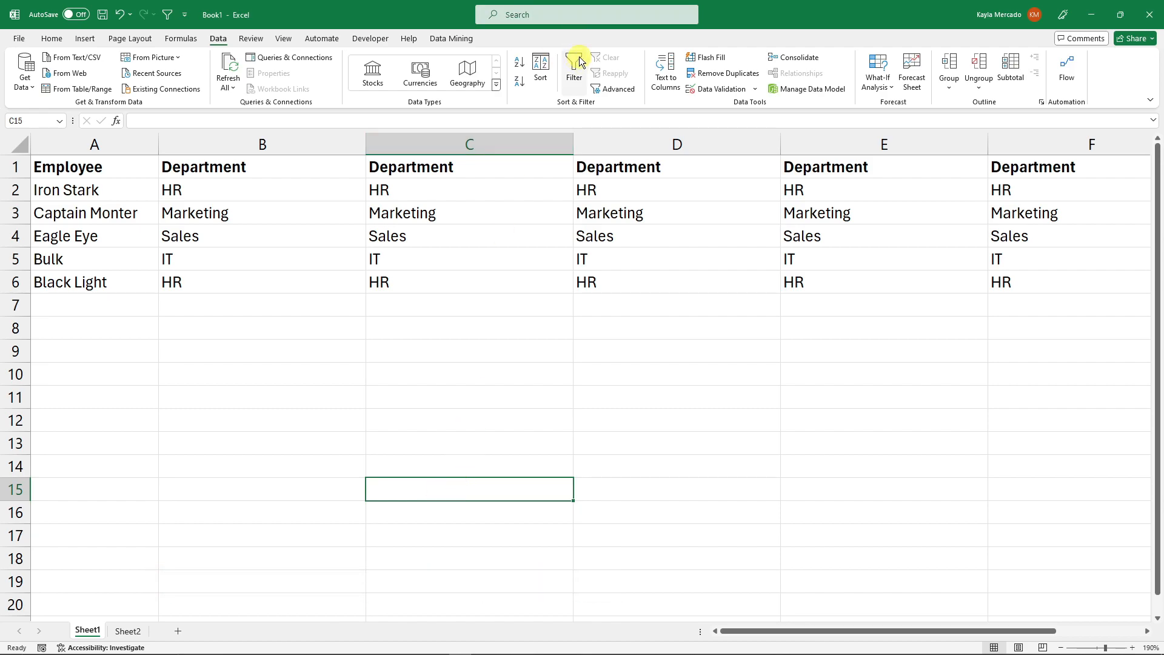
{"action": "left_click", "coordinate": [577, 66]}
{"action": "left_click", "coordinate": [736, 318]}
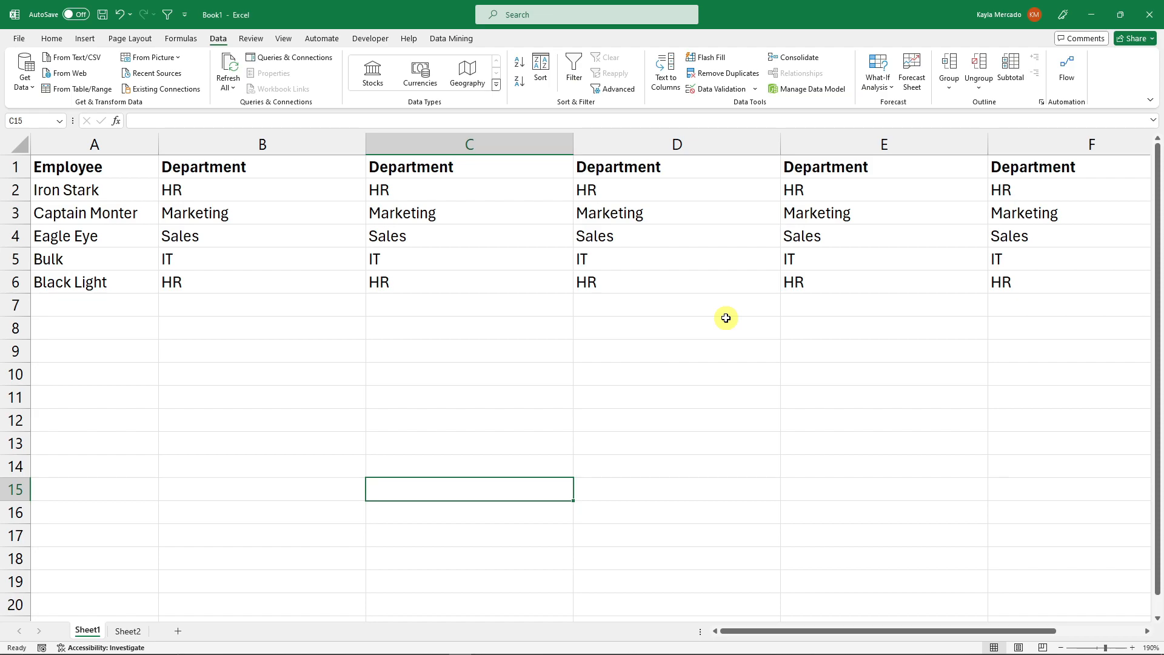
{"action": "left_click", "coordinate": [52, 38]}
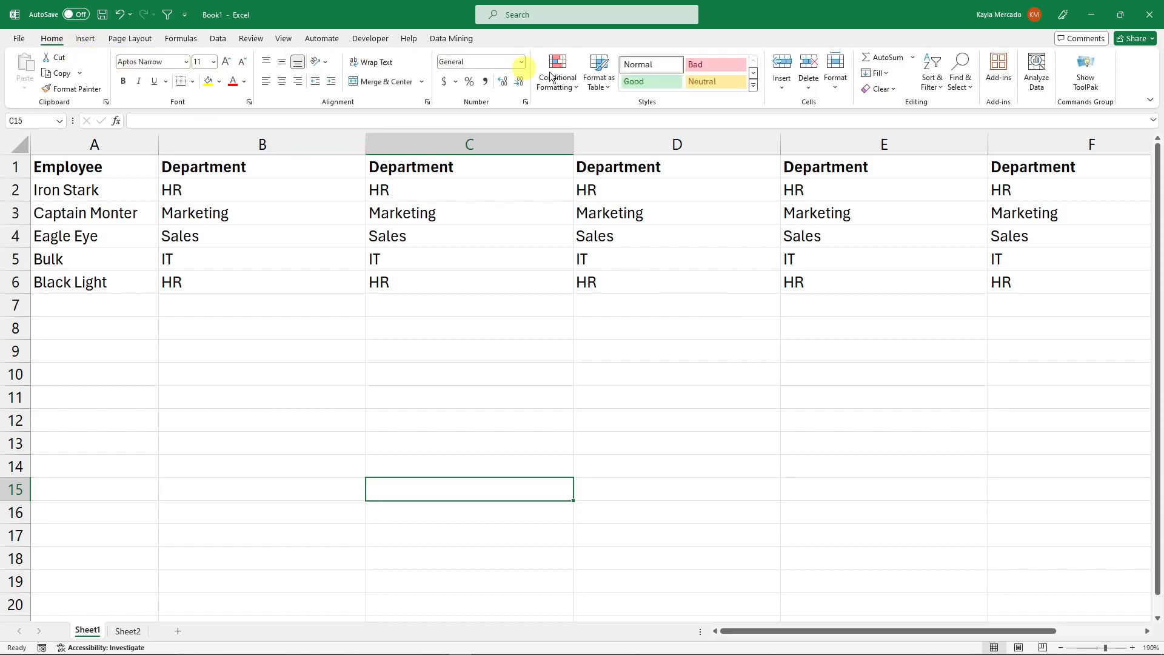
{"action": "left_click", "coordinate": [85, 38]}
{"action": "left_click", "coordinate": [134, 39]}
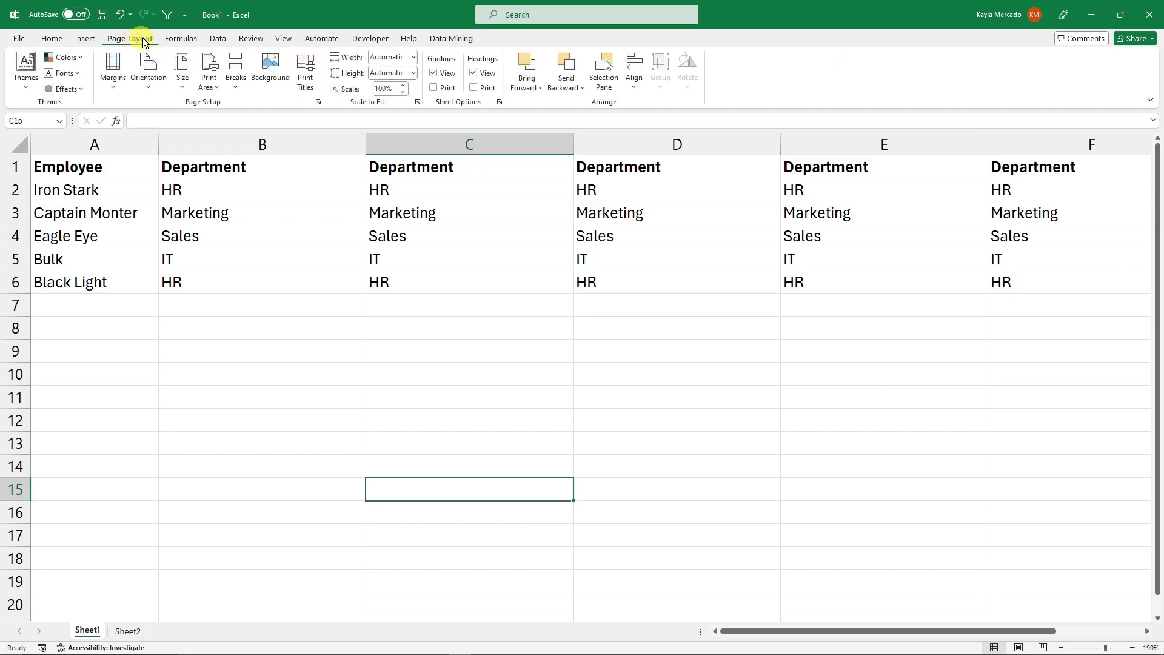
{"action": "left_click", "coordinate": [52, 39]}
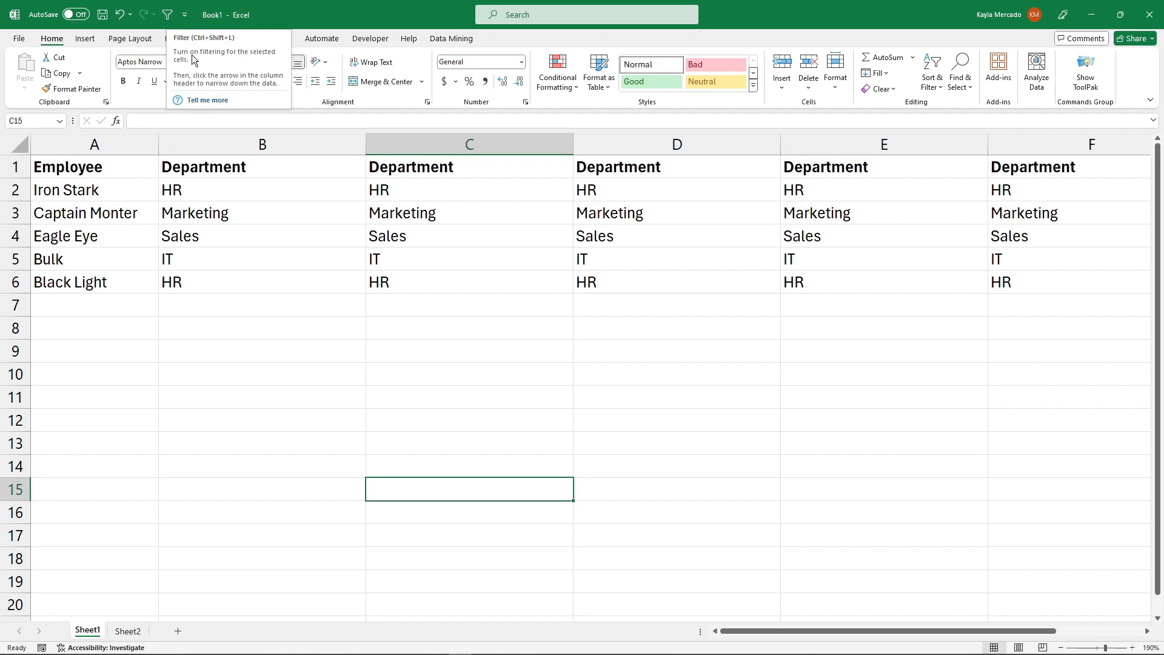
{"action": "left_click", "coordinate": [85, 39]}
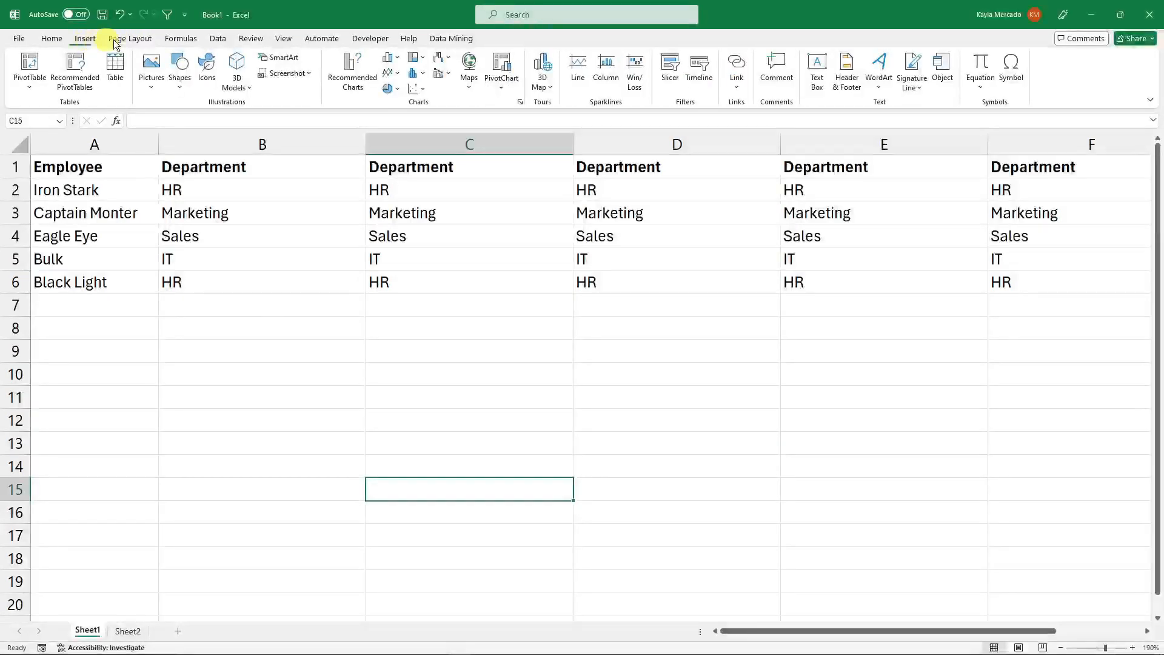
{"action": "left_click", "coordinate": [126, 40]}
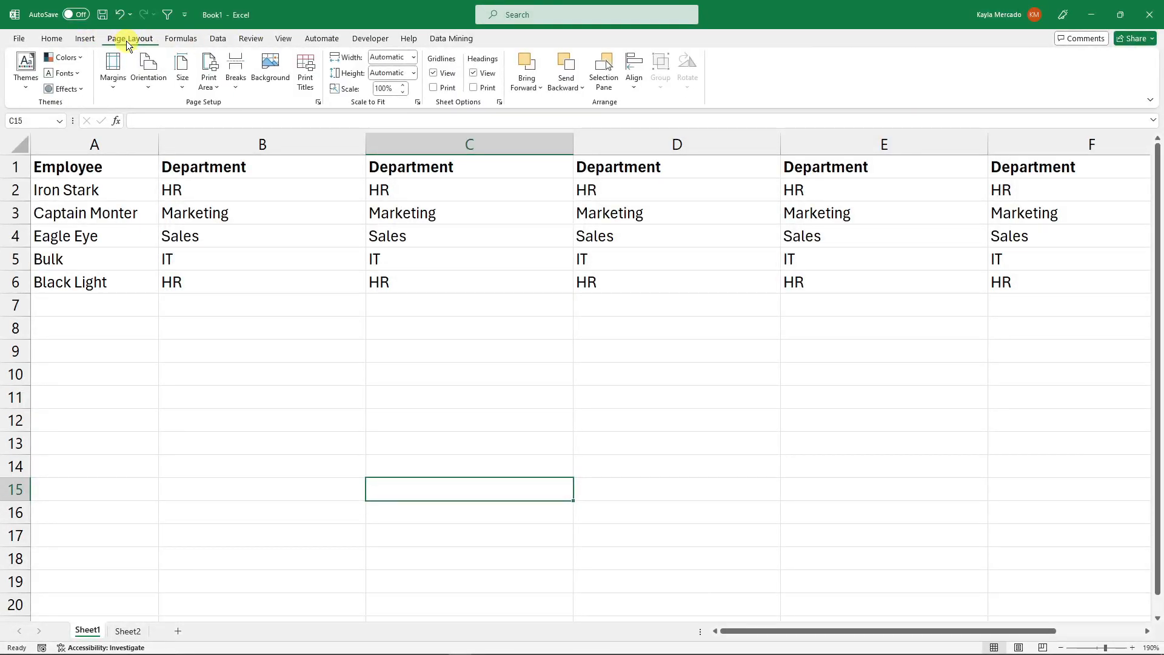
- Add the Sort command to the Quick Access Toolbar
{"action": "left_click", "coordinate": [171, 37]}
{"action": "left_click", "coordinate": [218, 39]}
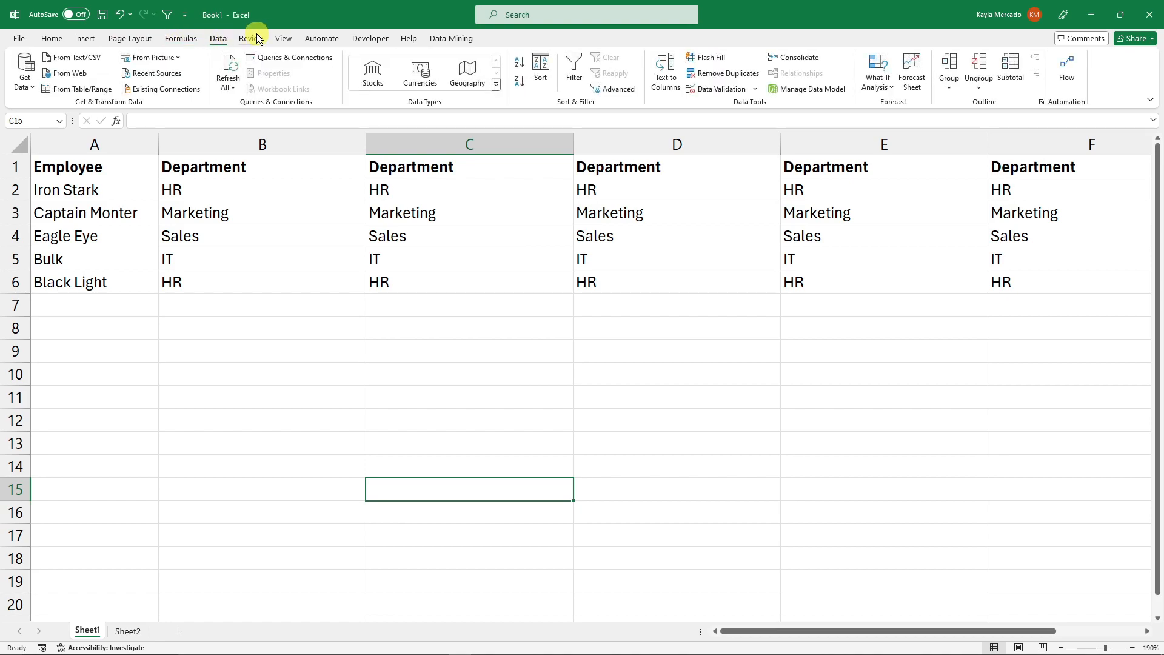
{"action": "right_click", "coordinate": [541, 64]}
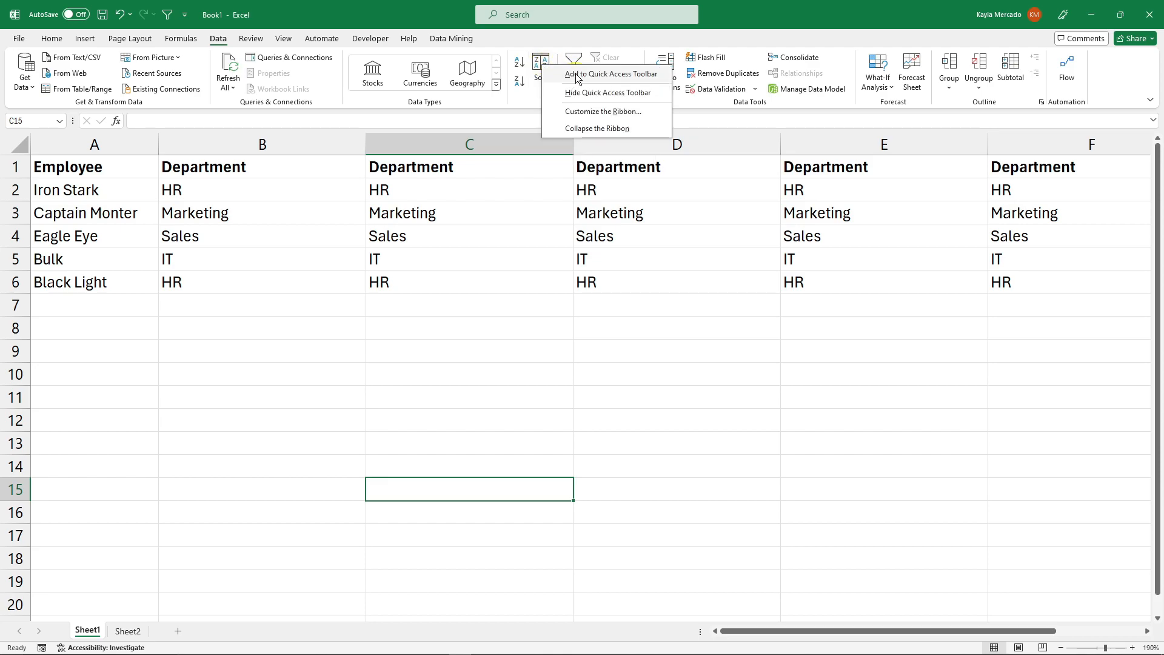
{"action": "left_click", "coordinate": [599, 75]}
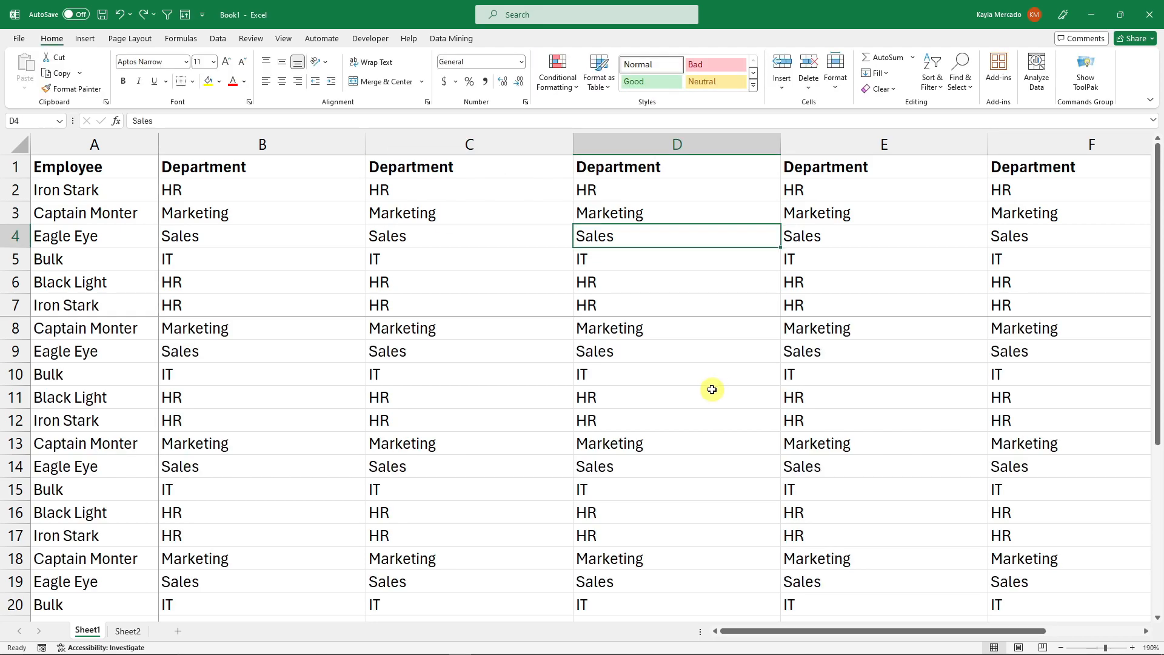
- Scroll past the frozen rows on Sheet1, then unfreeze the panes
{"action": "left_click", "coordinate": [712, 390]}
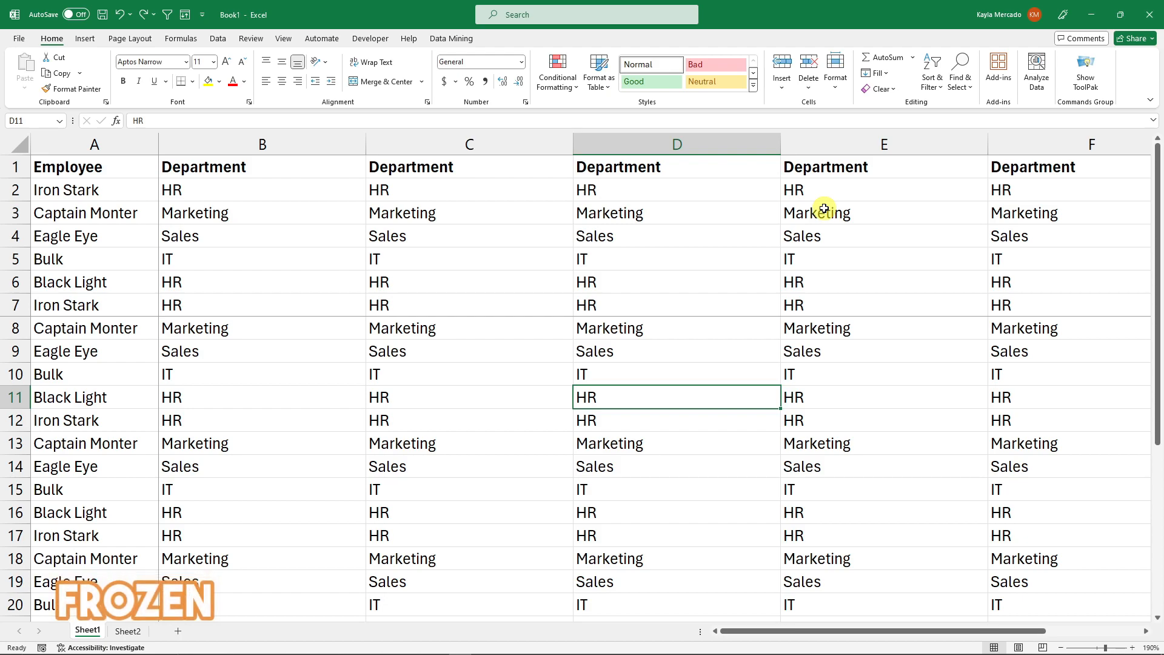
{"action": "left_click_drag", "start_coordinate": [1156, 159], "coordinate": [1157, 196]}
{"action": "left_click", "coordinate": [775, 230]}
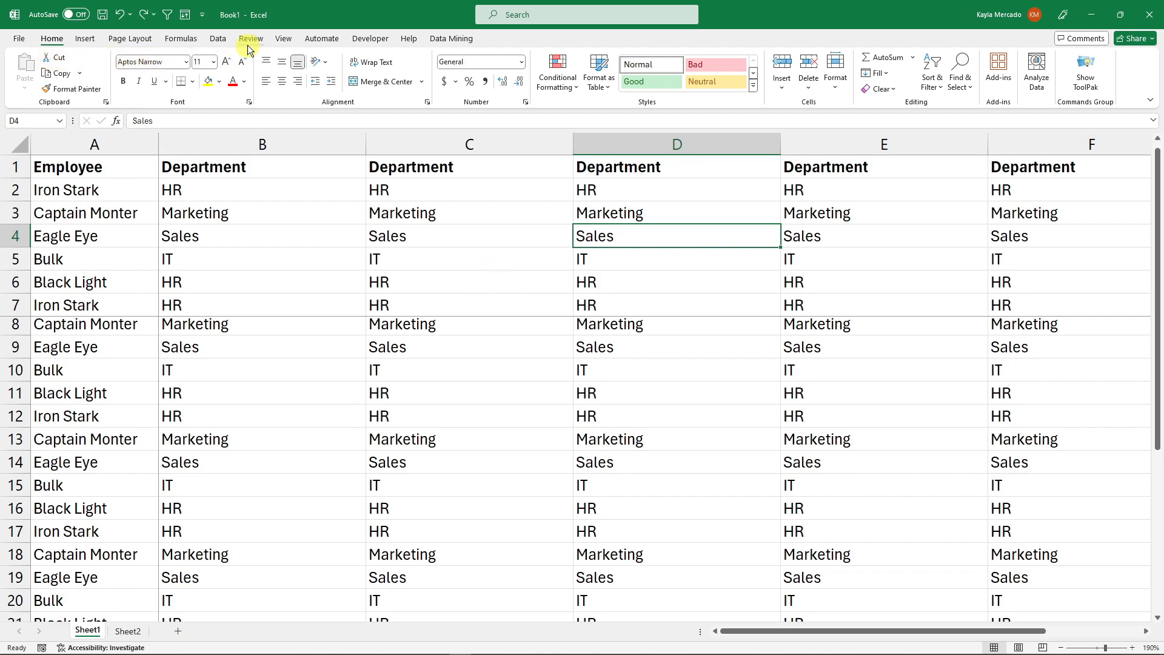
{"action": "left_click", "coordinate": [284, 39]}
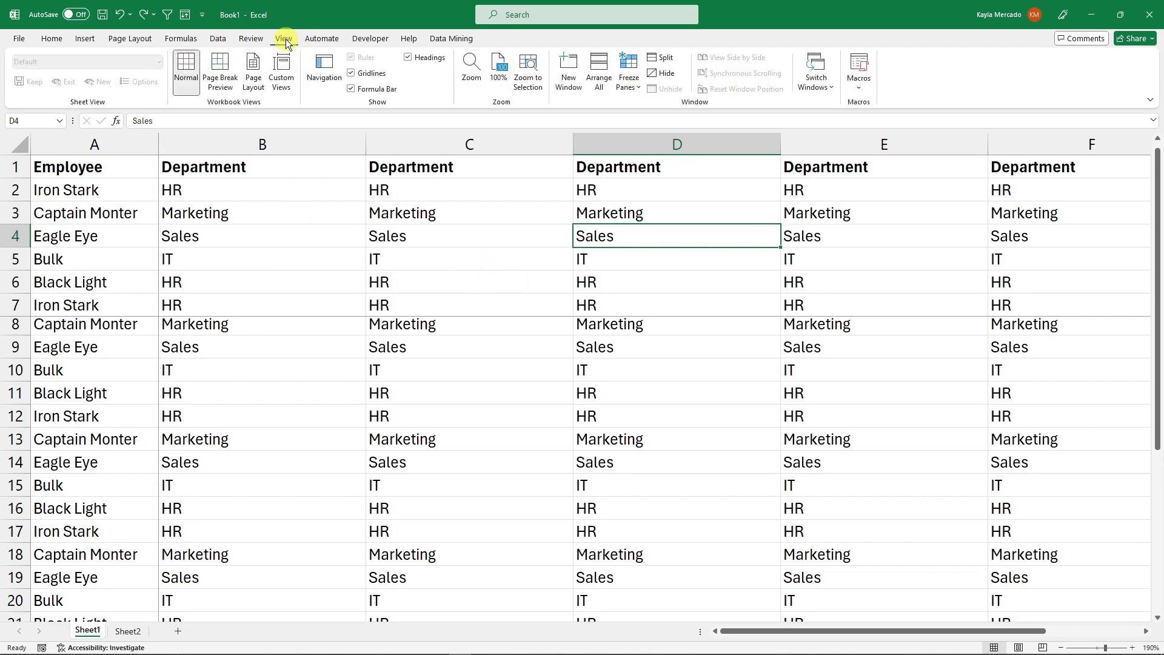
{"action": "left_click", "coordinate": [633, 88]}
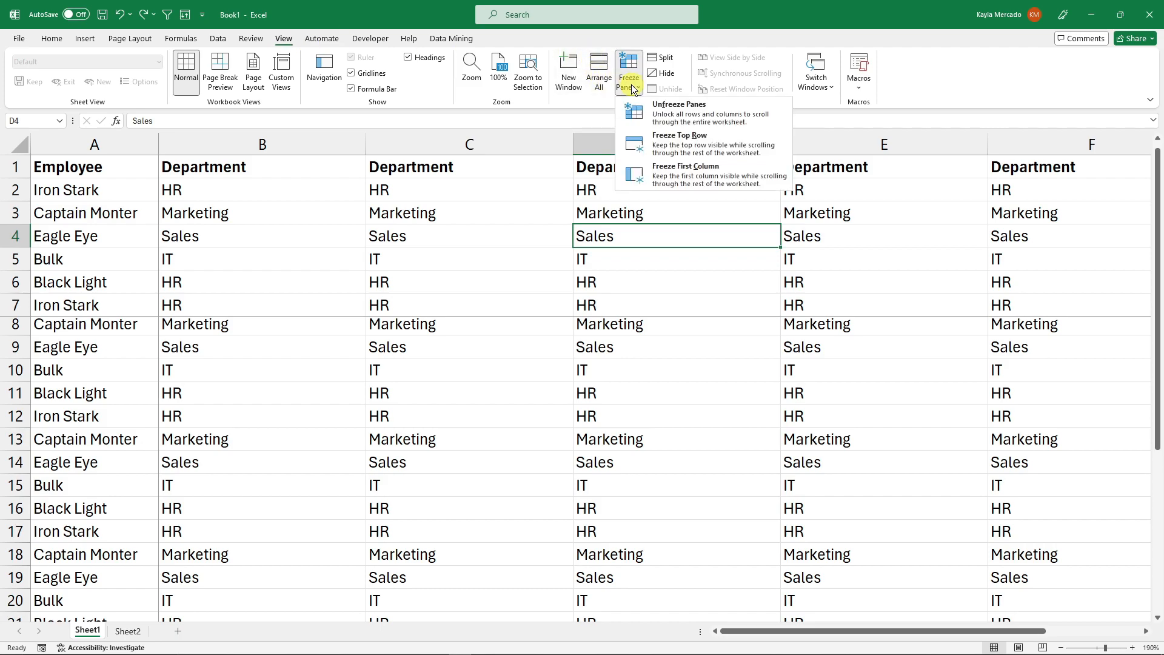
{"action": "left_click", "coordinate": [690, 117]}
{"action": "scroll", "coordinate": [777, 226], "scroll_direction": "down", "scroll_amount": 8}
{"action": "scroll", "coordinate": [778, 226], "scroll_direction": "up", "scroll_amount": 8}
{"action": "left_click", "coordinate": [696, 301]}
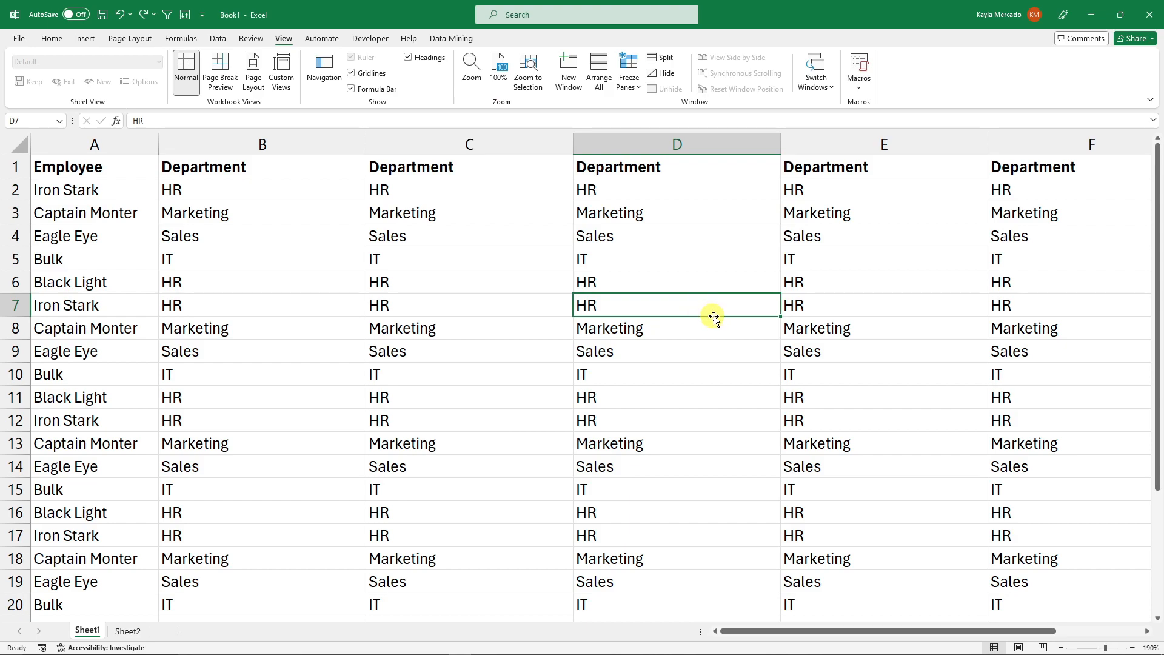
- Zoom the sheet out to 138%
{"action": "left_click_drag", "start_coordinate": [1103, 649], "coordinate": [1101, 648]}
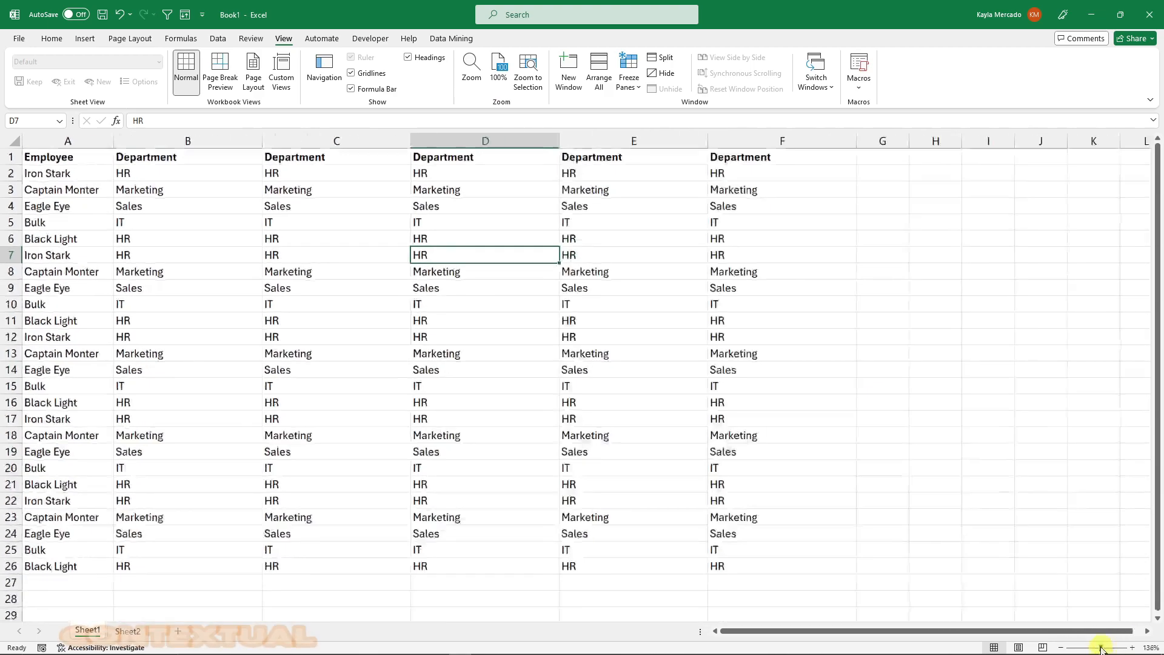
{"action": "scroll", "coordinate": [294, 413], "scroll_direction": "down", "scroll_amount": 1}
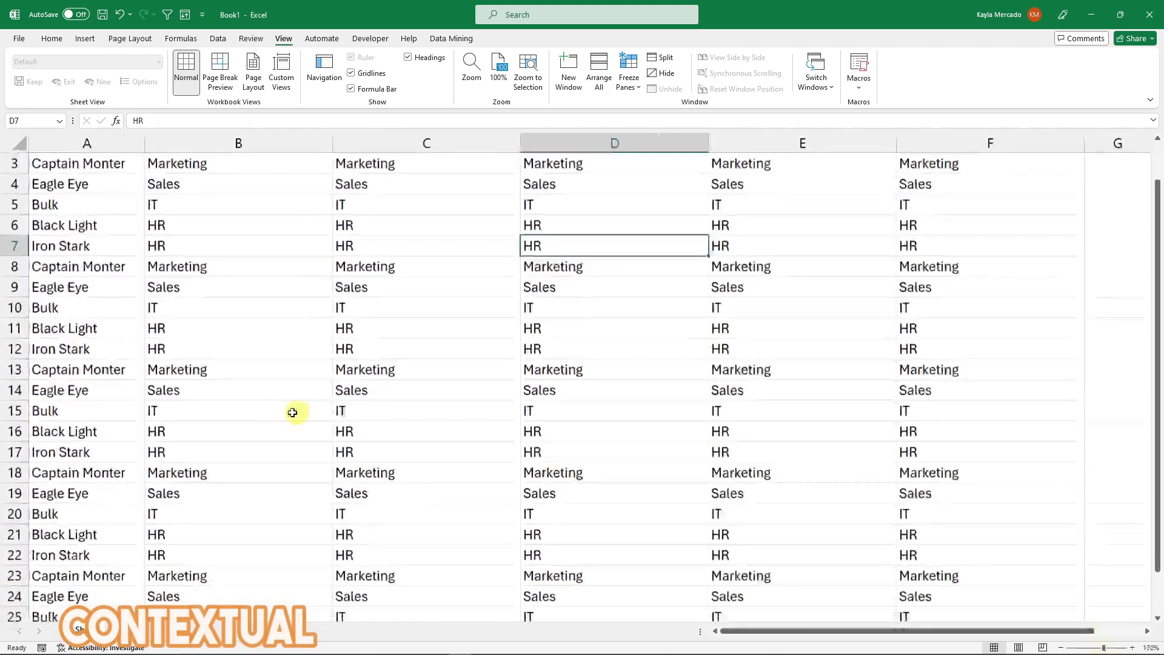
{"action": "scroll", "coordinate": [285, 411], "scroll_direction": "up", "scroll_amount": 1}
- Select a row of cells, row 5 and column B, and open the context menu of column C without choosing anything
{"action": "left_click_drag", "start_coordinate": [45, 246], "coordinate": [956, 247]}
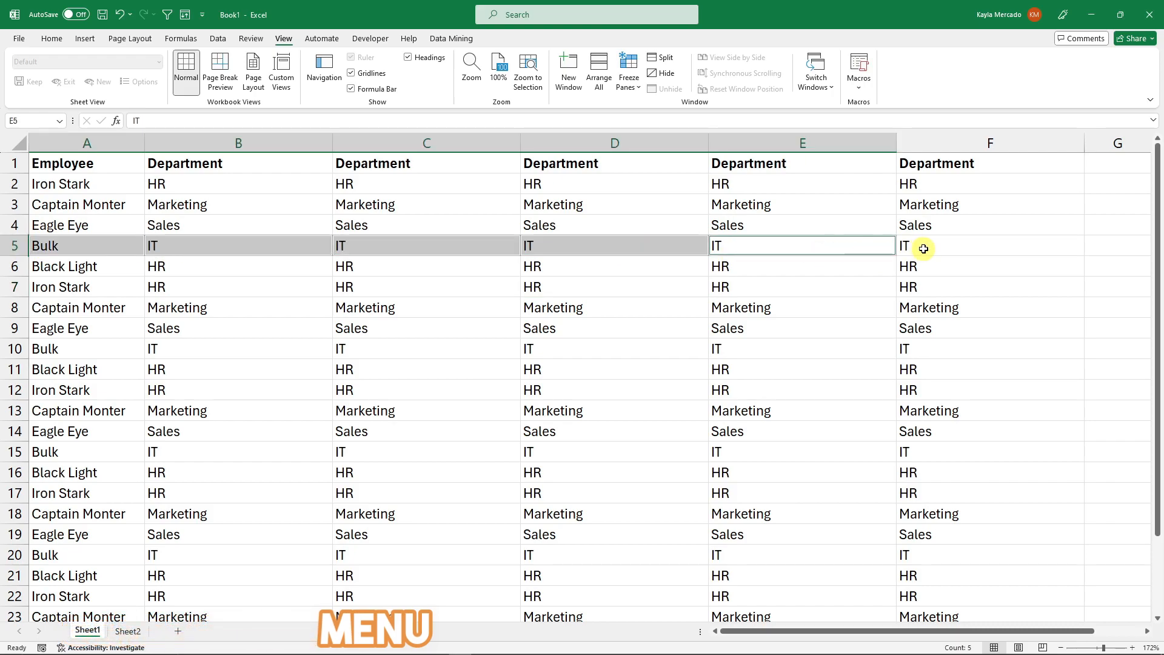
{"action": "left_click", "coordinate": [395, 307]}
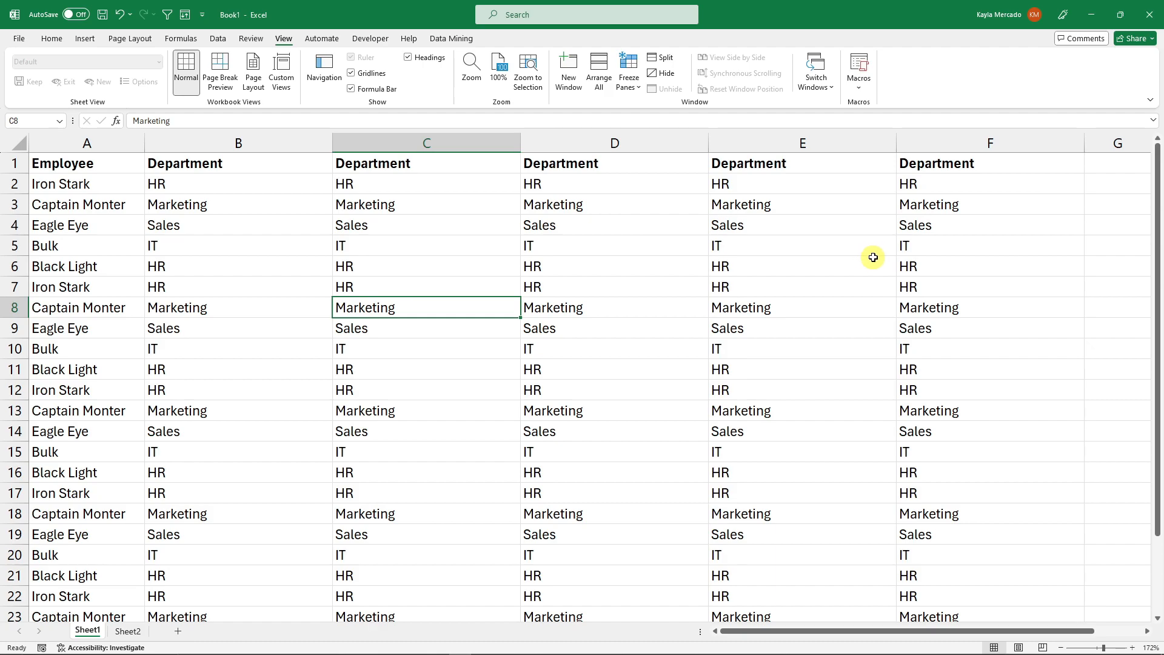
{"action": "left_click", "coordinate": [15, 246]}
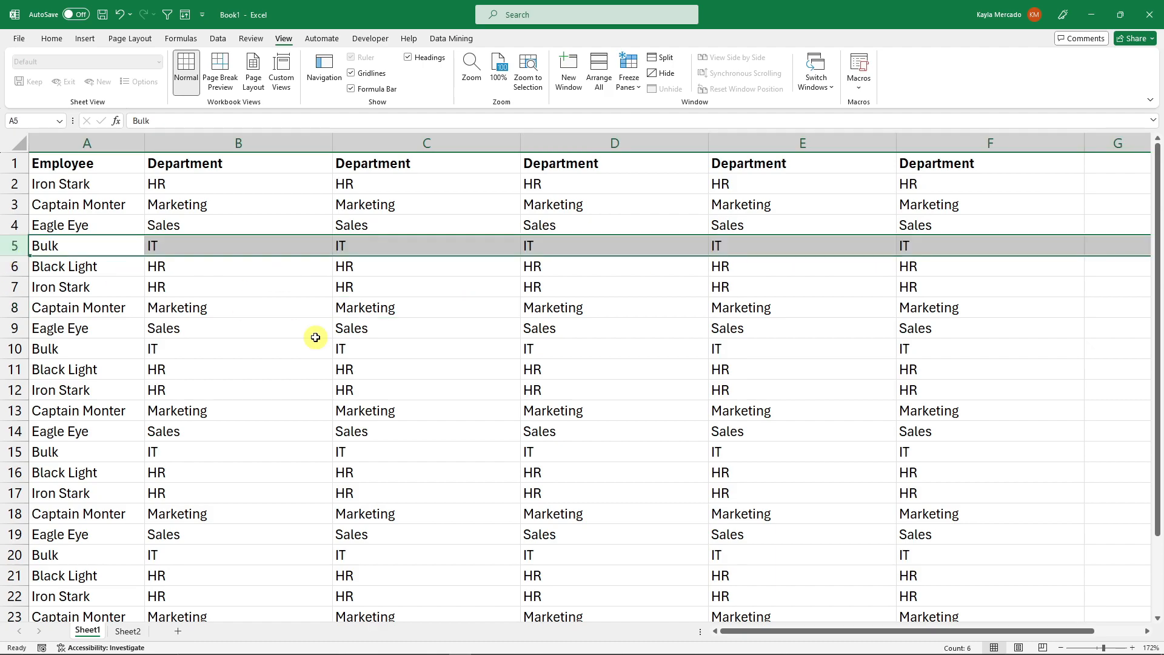
{"action": "left_click", "coordinate": [236, 143]}
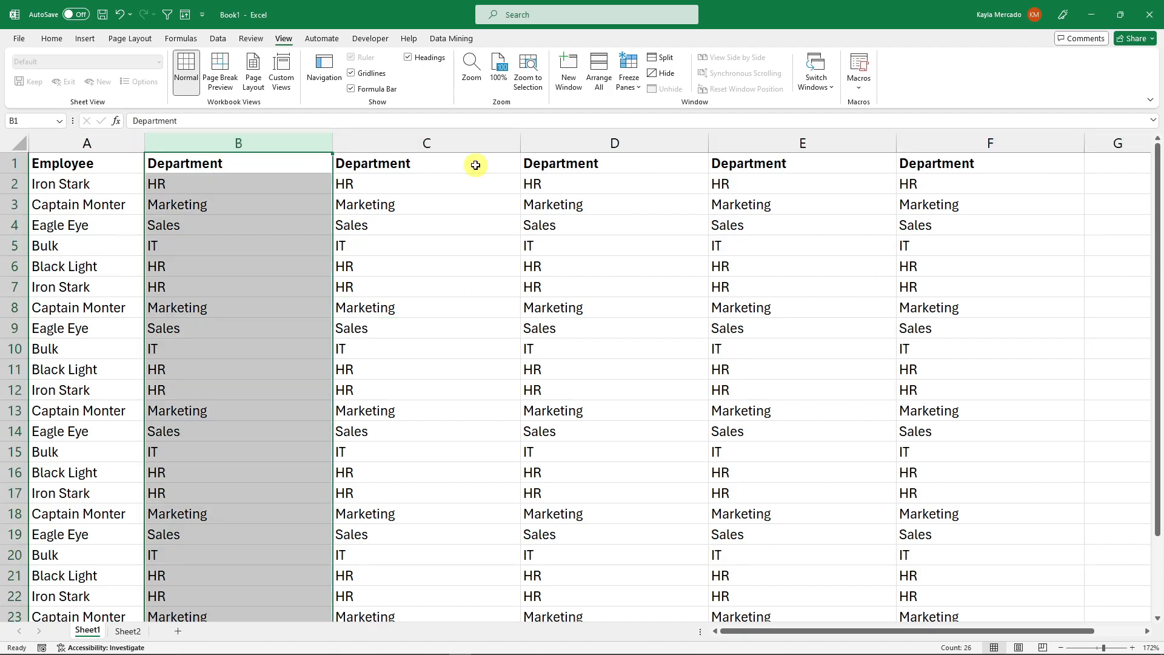
{"action": "left_click", "coordinate": [474, 233]}
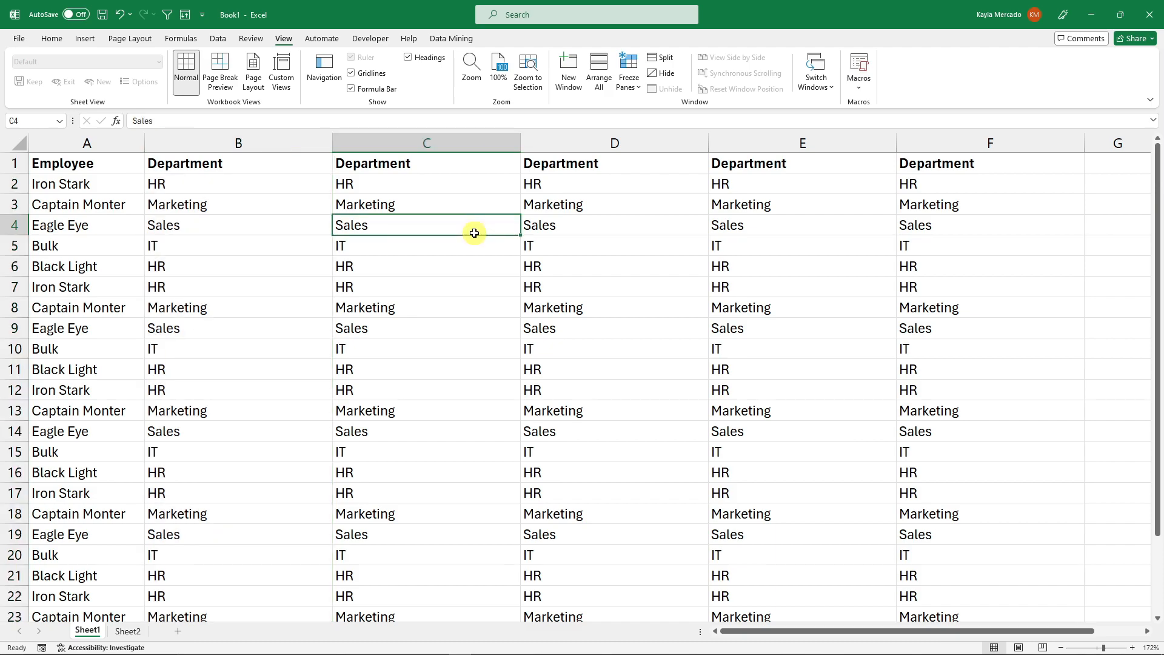
{"action": "left_click", "coordinate": [270, 141]}
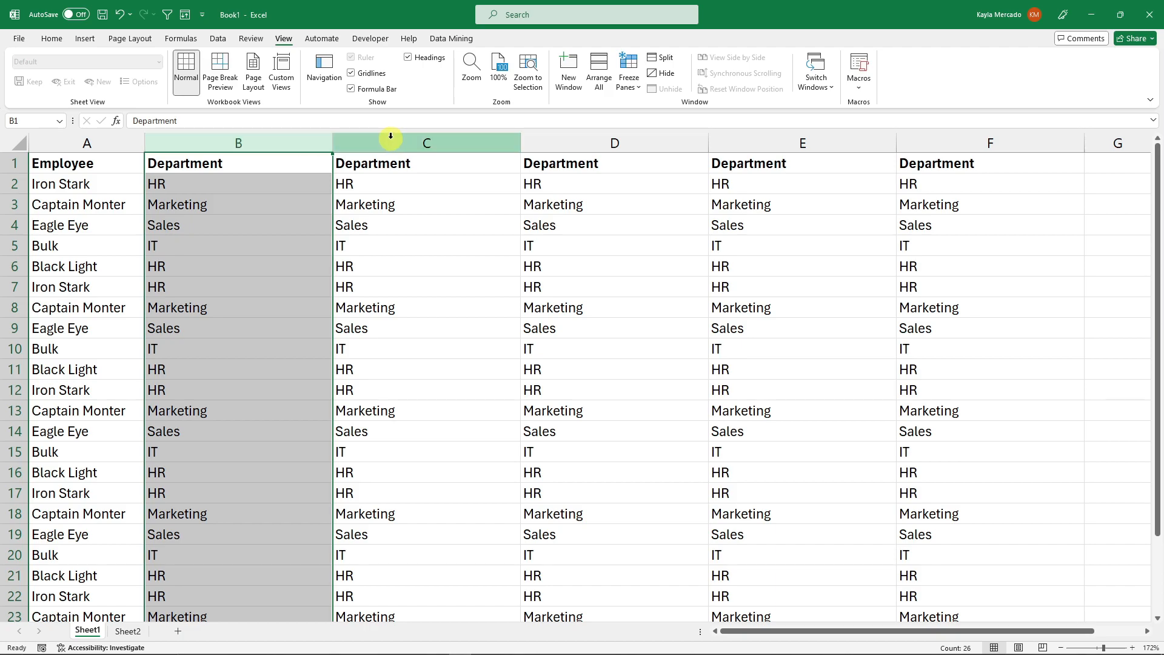
{"action": "right_click", "coordinate": [434, 142]}
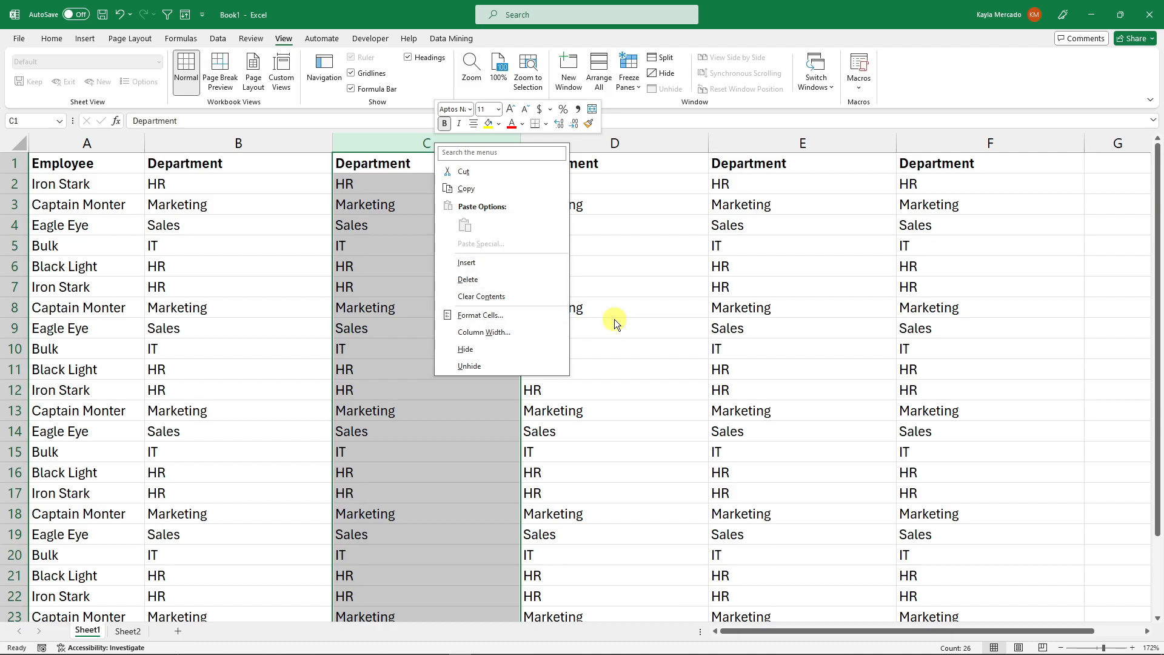
{"action": "left_click", "coordinate": [640, 312]}
{"action": "left_click", "coordinate": [640, 312]}
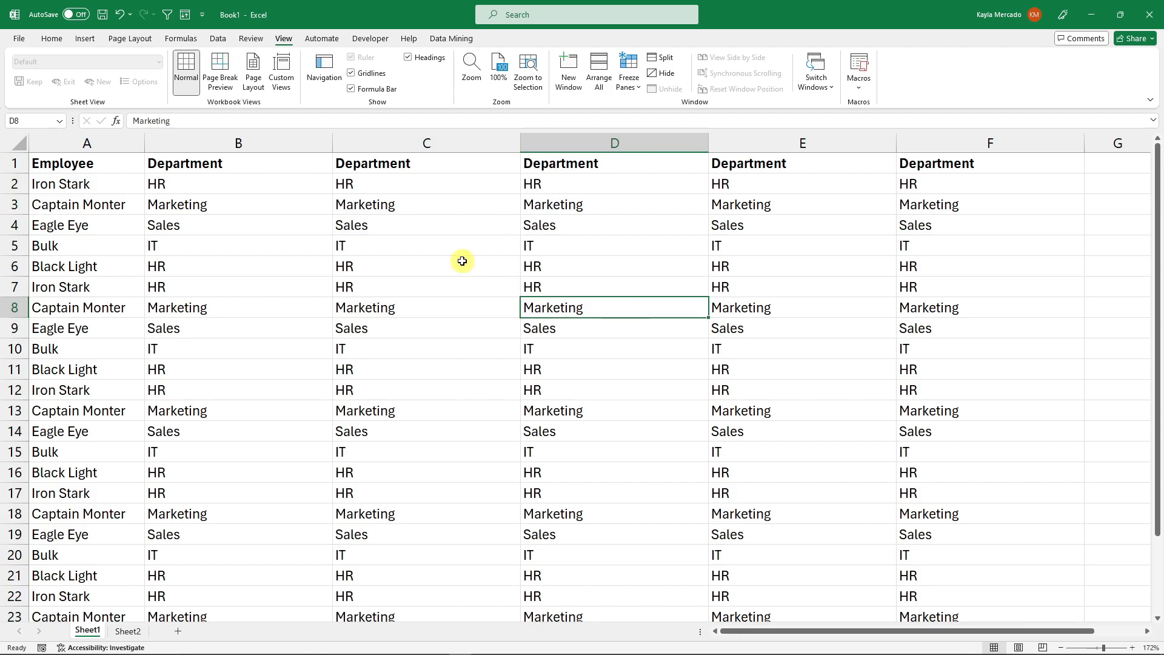
- Move through various cells, column headers and row headers across the table
{"action": "left_click", "coordinate": [437, 240]}
{"action": "left_click", "coordinate": [434, 304]}
{"action": "left_click", "coordinate": [432, 371]}
{"action": "left_click", "coordinate": [444, 456]}
{"action": "left_click", "coordinate": [608, 413]}
{"action": "left_click", "coordinate": [792, 367]}
{"action": "left_click", "coordinate": [430, 265]}
{"action": "left_click", "coordinate": [246, 307]}
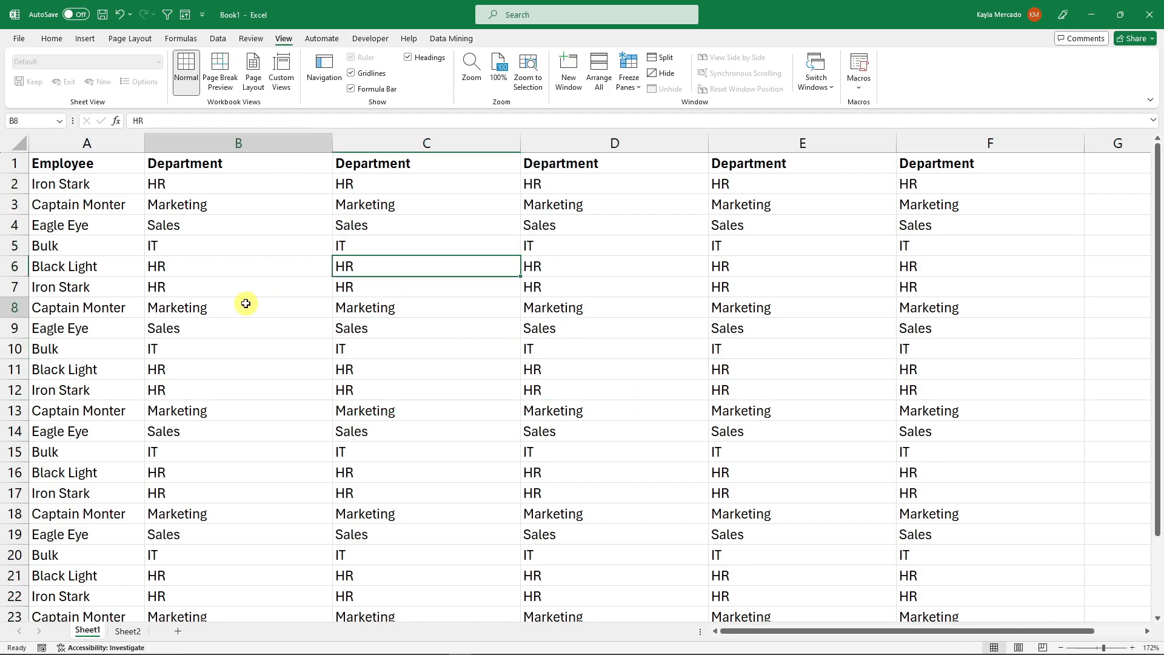
{"action": "left_click", "coordinate": [448, 141]}
{"action": "left_click", "coordinate": [93, 143]}
{"action": "left_click", "coordinate": [20, 161]}
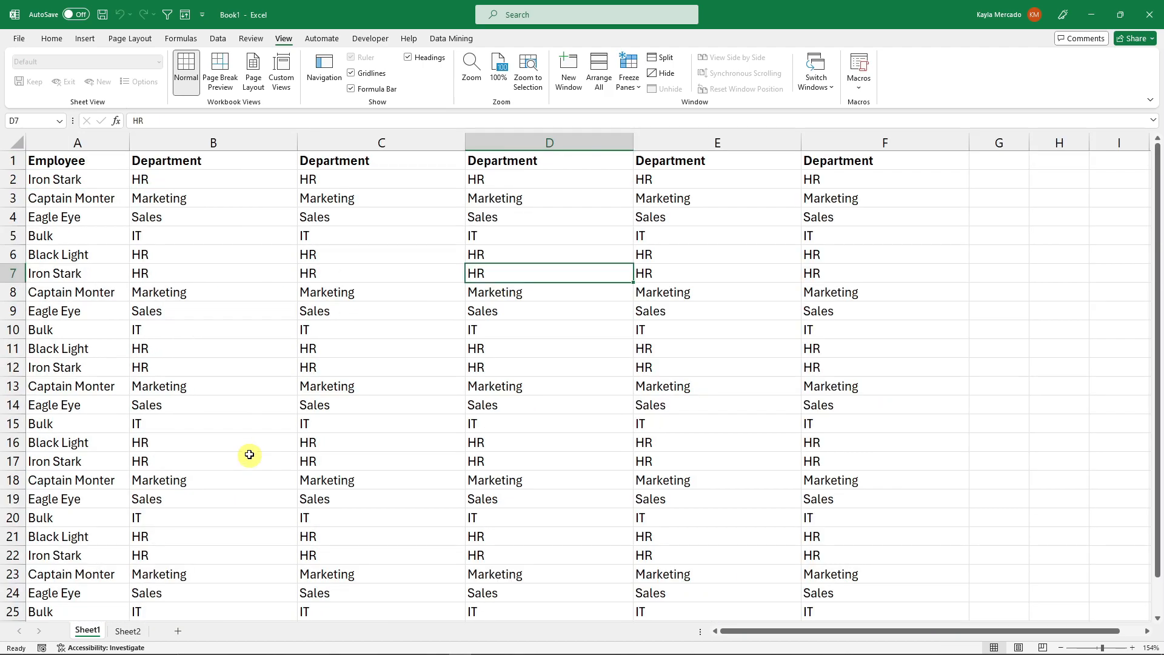
{"action": "left_click", "coordinate": [283, 442]}
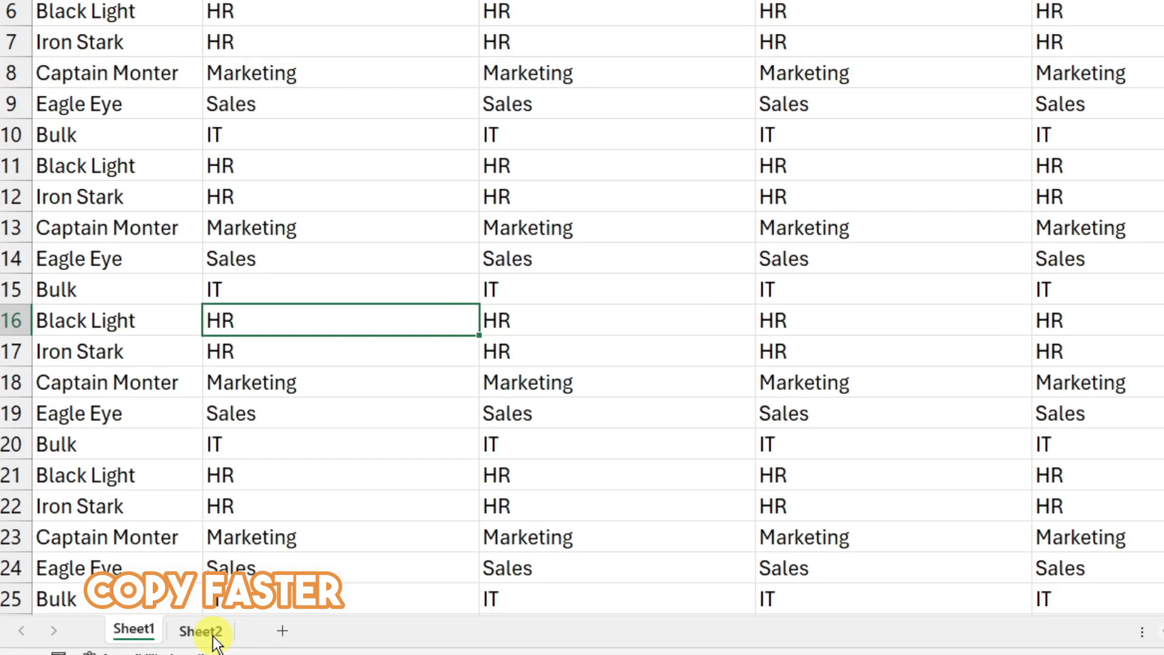
{"action": "left_click", "coordinate": [129, 632]}
{"action": "left_click", "coordinate": [162, 630]}
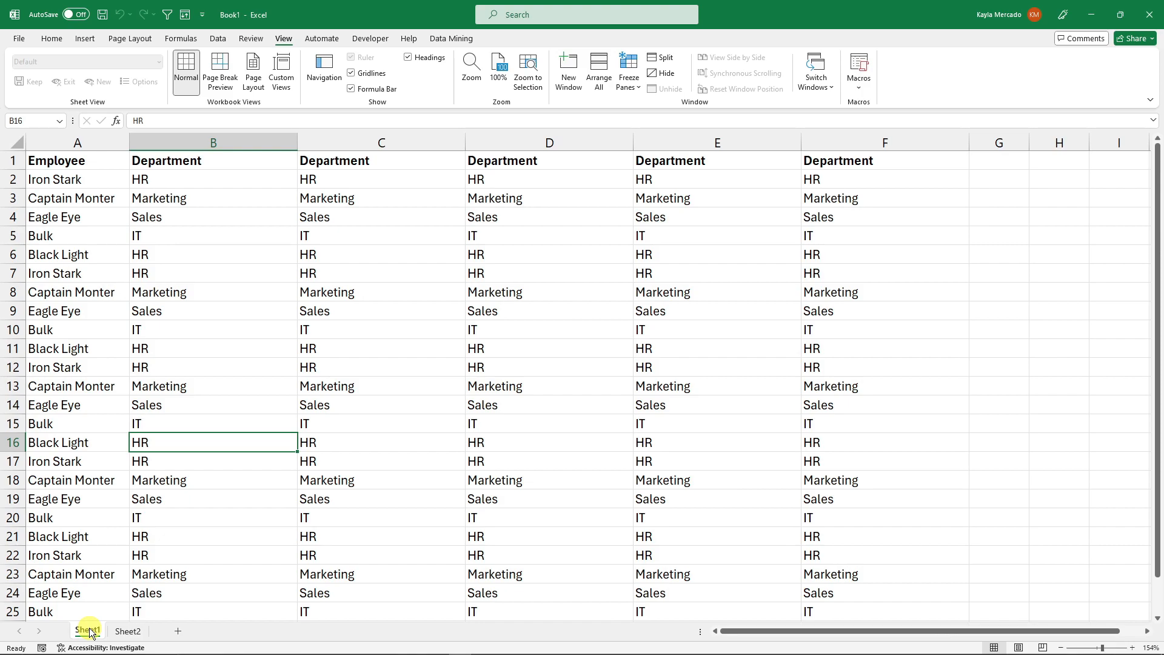
{"action": "right_click", "coordinate": [91, 632]}
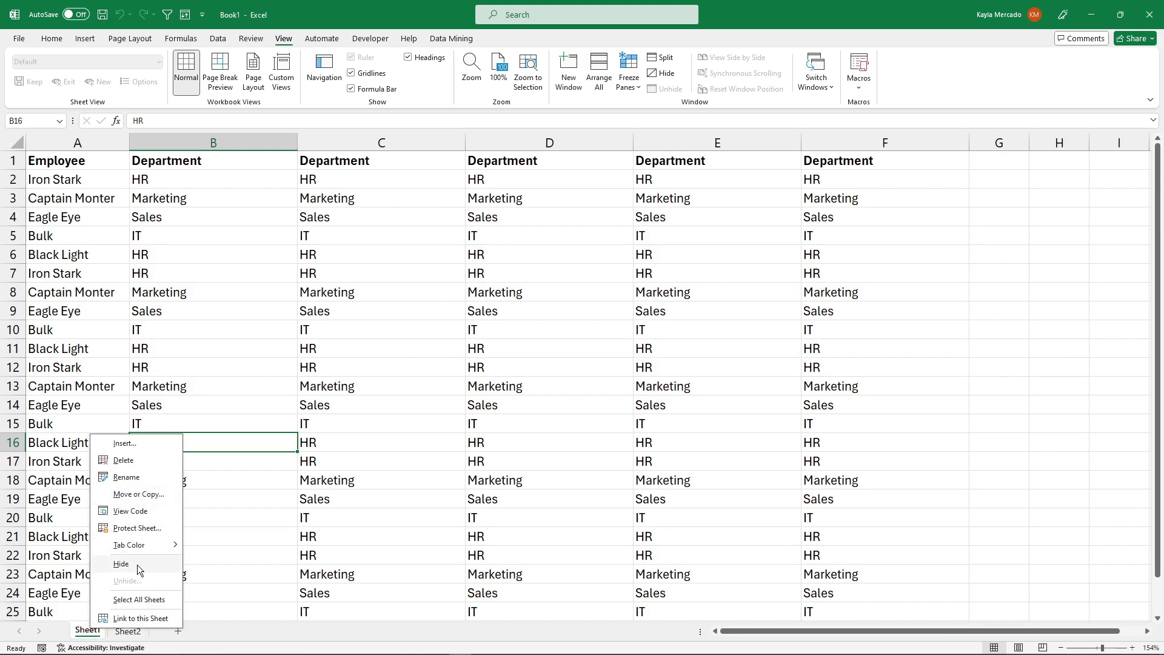
{"action": "left_click", "coordinate": [148, 494]}
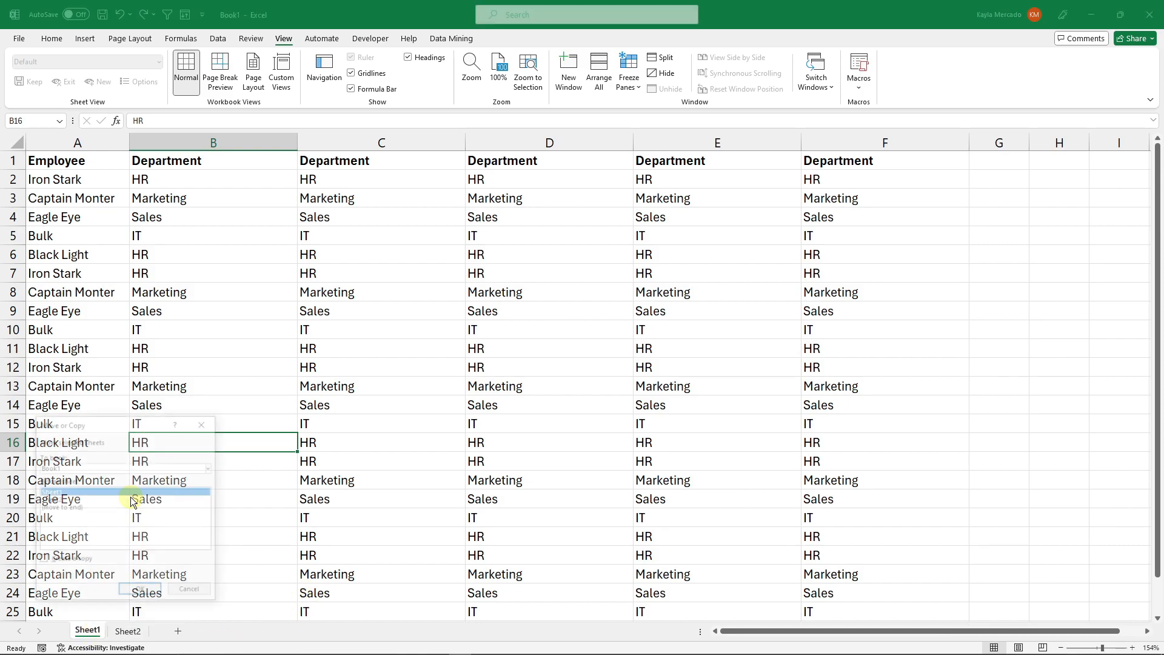
{"action": "left_click_drag", "start_coordinate": [149, 425], "coordinate": [558, 278]}
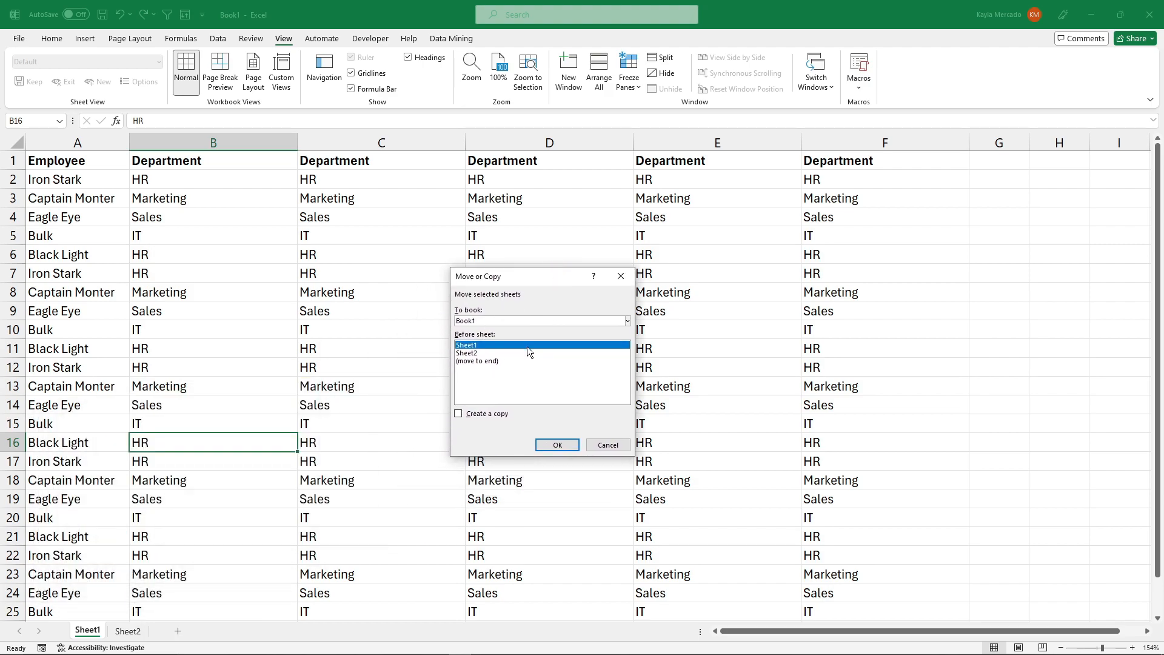
{"action": "left_click", "coordinate": [622, 279]}
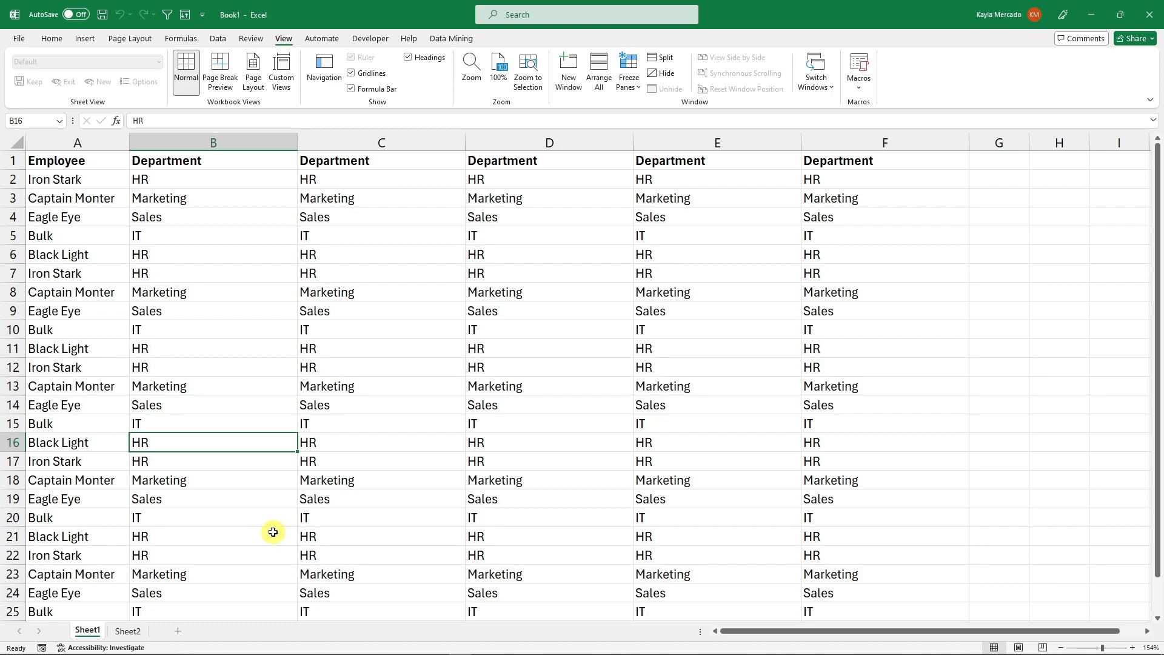
- Duplicate Sheet1 by dragging its tab with the copy modifier
{"action": "mouse_move", "coordinate": [90, 630]}
{"action": "left_mouse_down"}
{"action": "mouse_move", "coordinate": [96, 604]}
{"action": "mouse_move", "coordinate": [117, 595]}
{"action": "mouse_move", "coordinate": [159, 620]}
{"action": "left_mouse_up"}
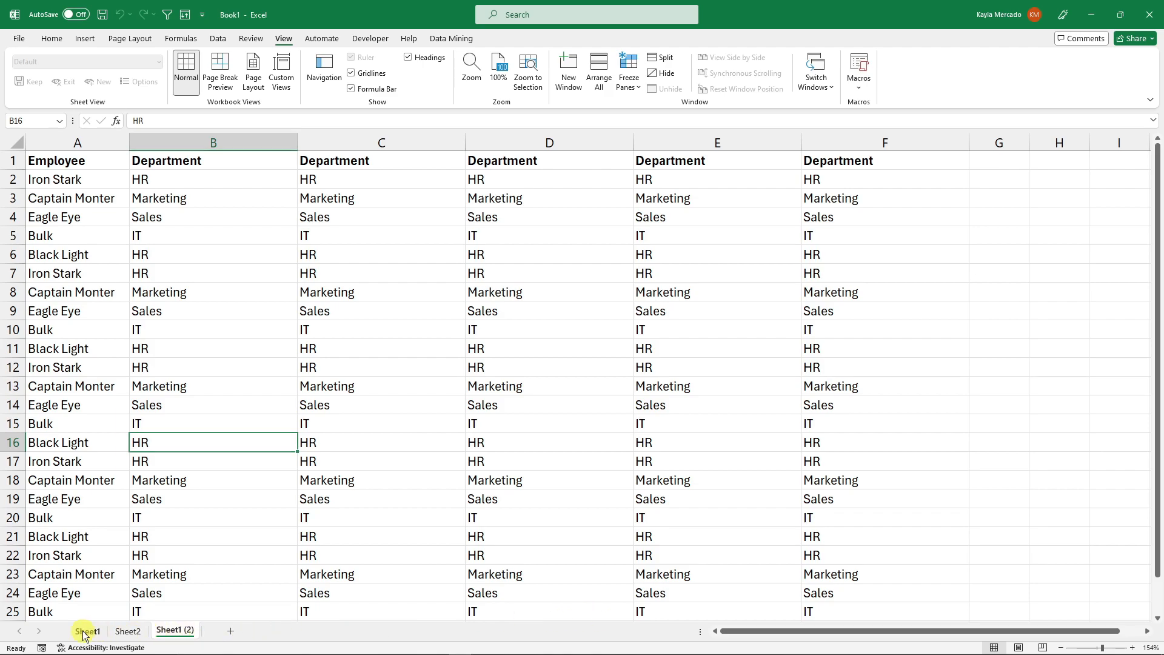
{"action": "left_click", "coordinate": [149, 632]}
{"action": "left_click", "coordinate": [159, 632]}
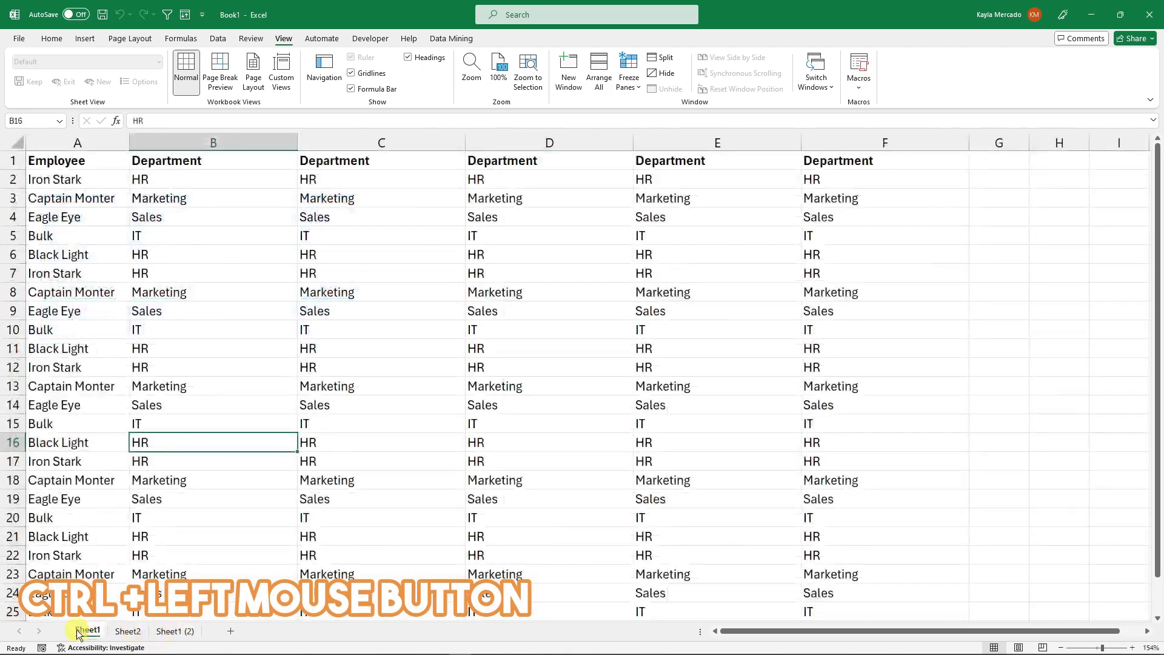
- Delete the duplicated sheet
{"action": "right_click", "coordinate": [184, 629]}
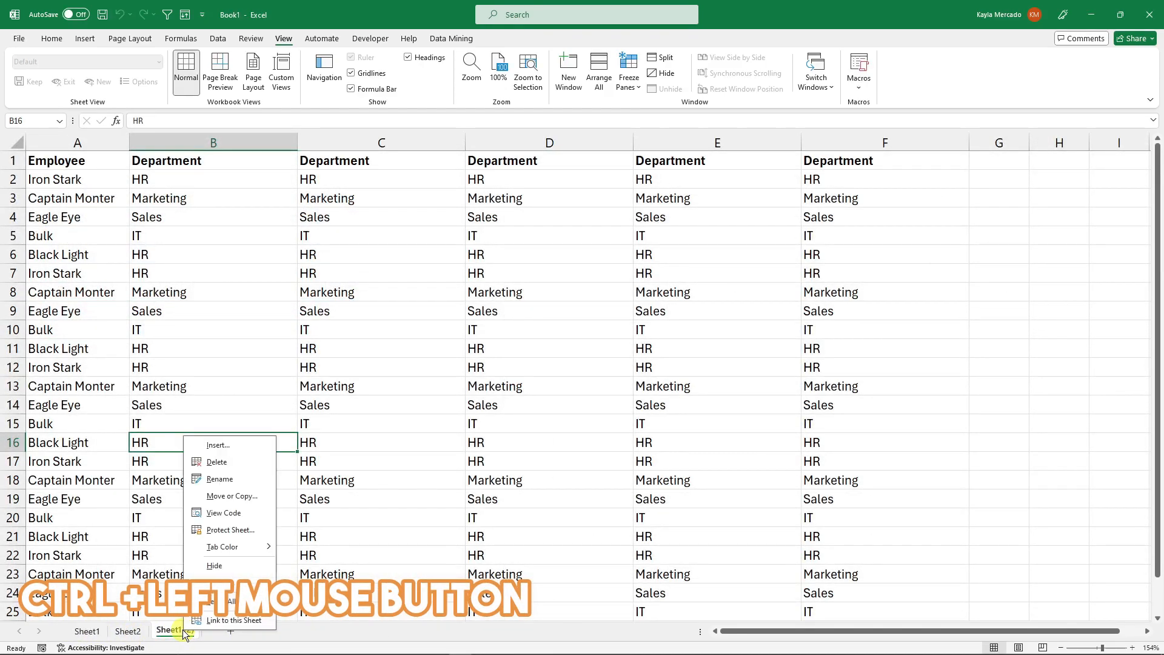
{"action": "left_click", "coordinate": [217, 461]}
{"action": "left_click", "coordinate": [561, 367]}
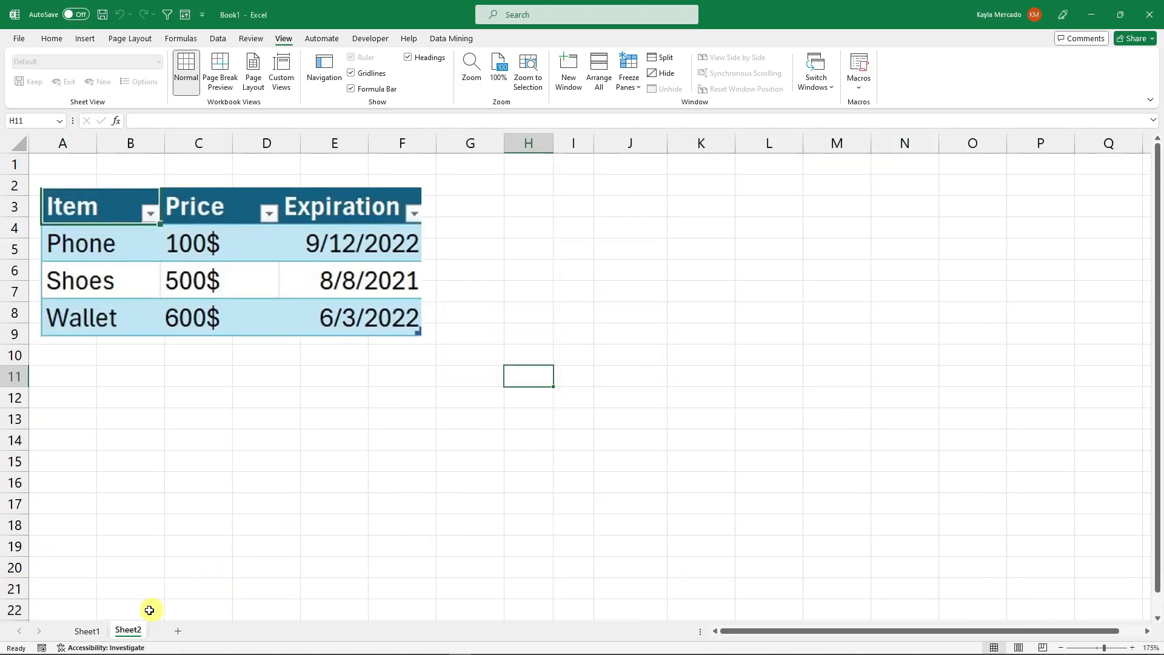
- Switch back to Sheet1 and select cells in the Department column D
{"action": "left_click", "coordinate": [86, 631]}
{"action": "mouse_move", "coordinate": [130, 635]}
{"action": "left_mouse_down"}
{"action": "mouse_move", "coordinate": [130, 592]}
{"action": "mouse_move", "coordinate": [68, 629]}
{"action": "mouse_move", "coordinate": [94, 616]}
{"action": "mouse_move", "coordinate": [149, 634]}
{"action": "left_mouse_up"}
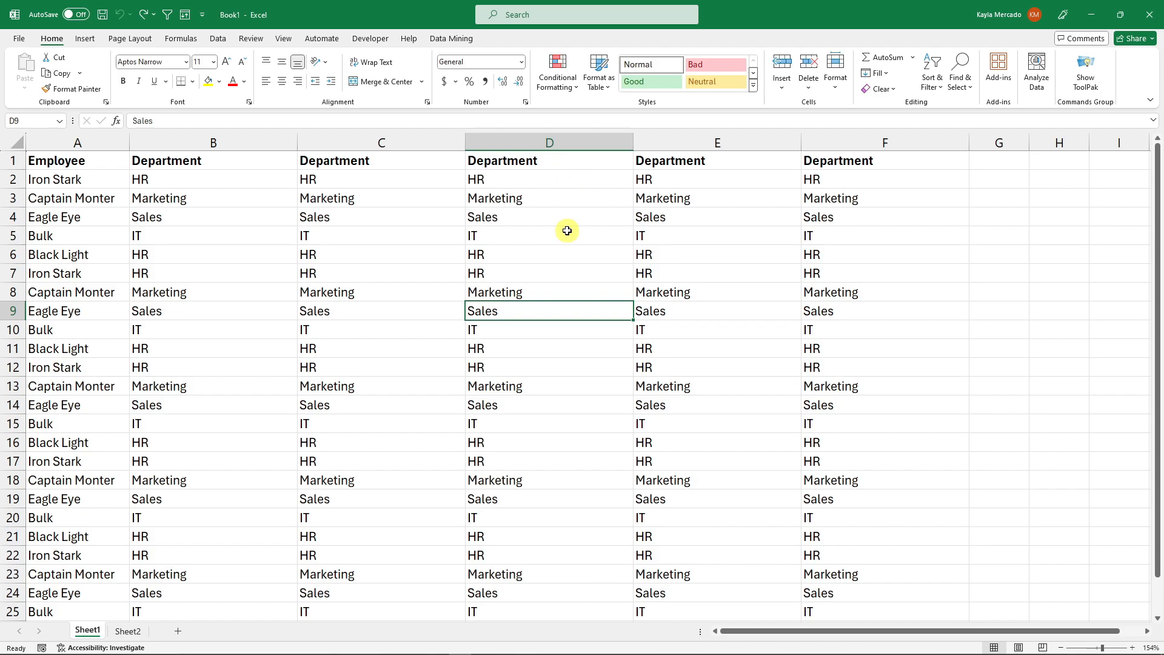
{"action": "left_click", "coordinate": [764, 260]}
{"action": "left_click", "coordinate": [473, 219]}
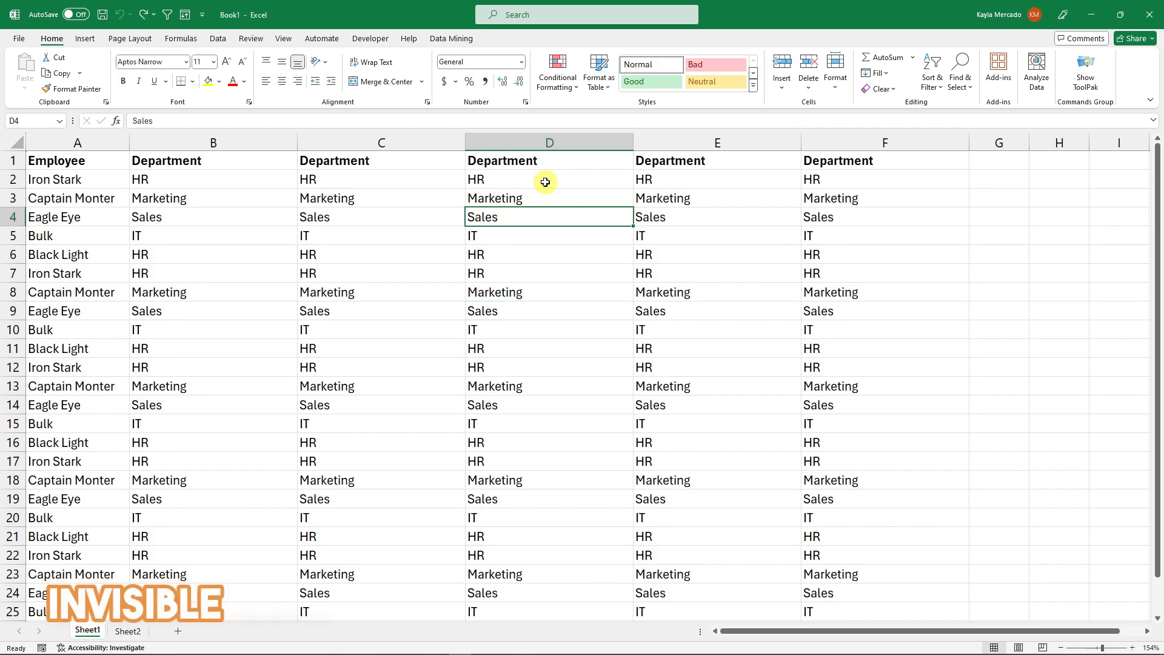
- Select column D and set its font colour to white to hide its text
{"action": "left_click", "coordinate": [558, 142]}
{"action": "left_click", "coordinate": [243, 81]}
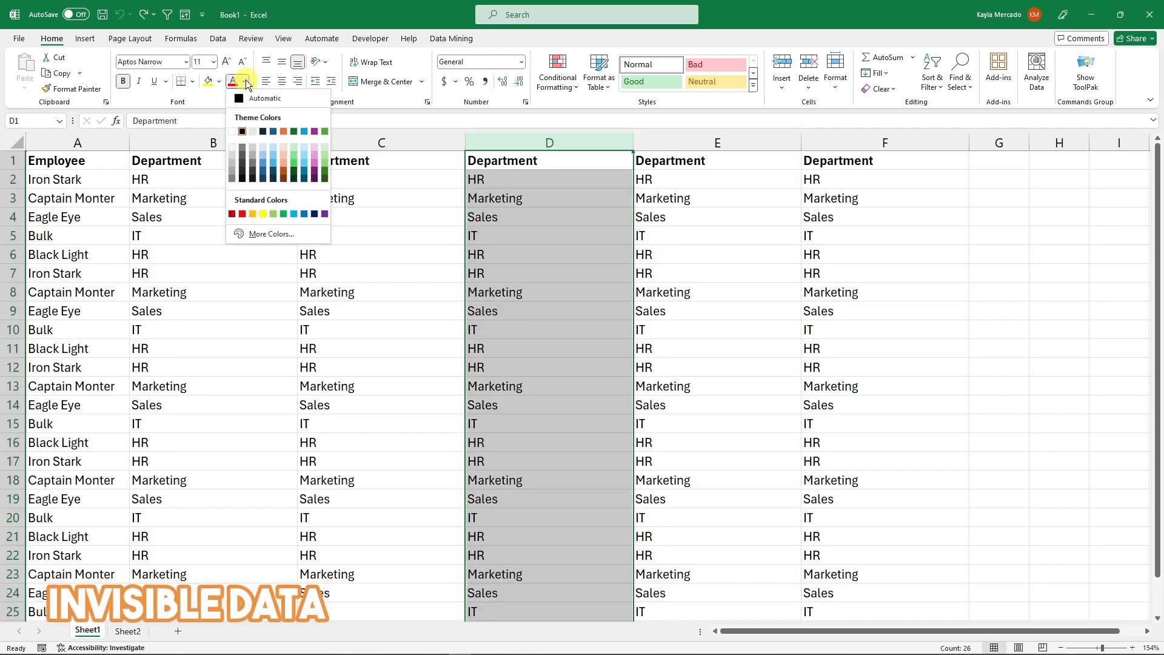
{"action": "left_click", "coordinate": [236, 128]}
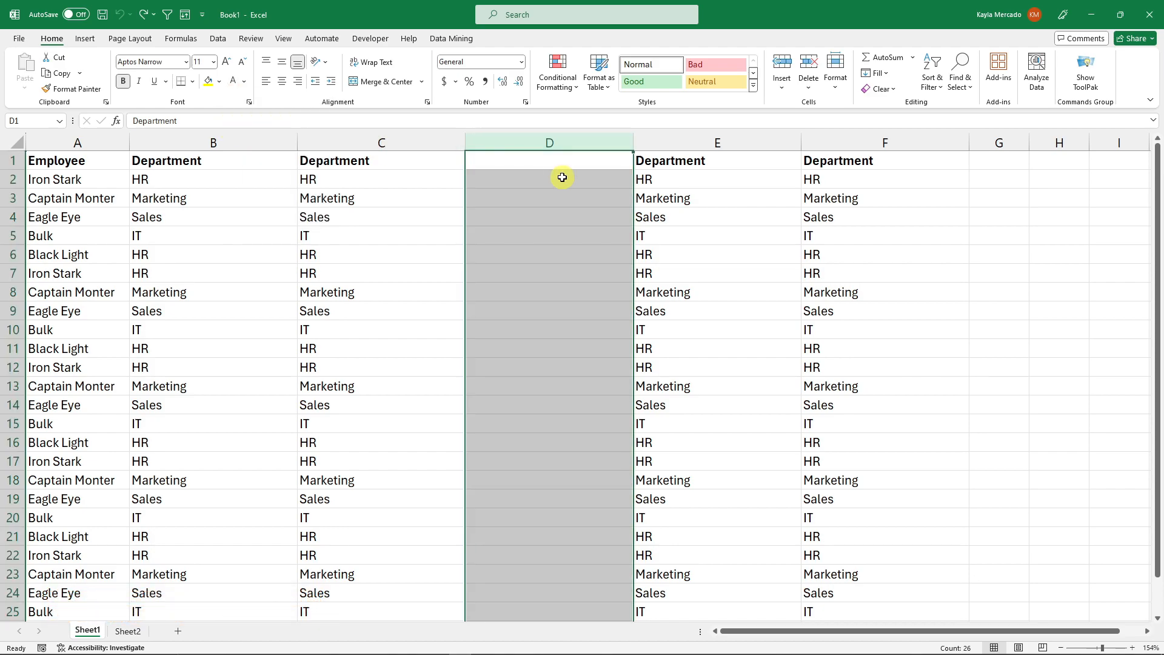
- Change column D's font colour to the standard red
{"action": "left_click", "coordinate": [245, 81]}
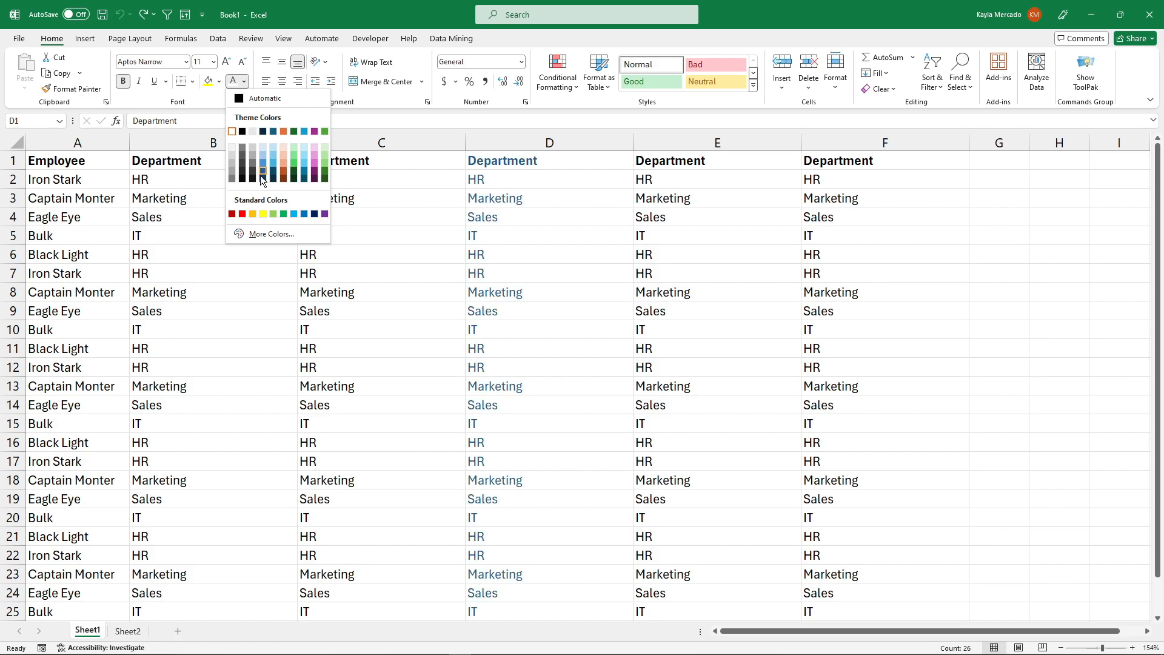
{"action": "left_click", "coordinate": [242, 213]}
{"action": "left_click", "coordinate": [549, 179]}
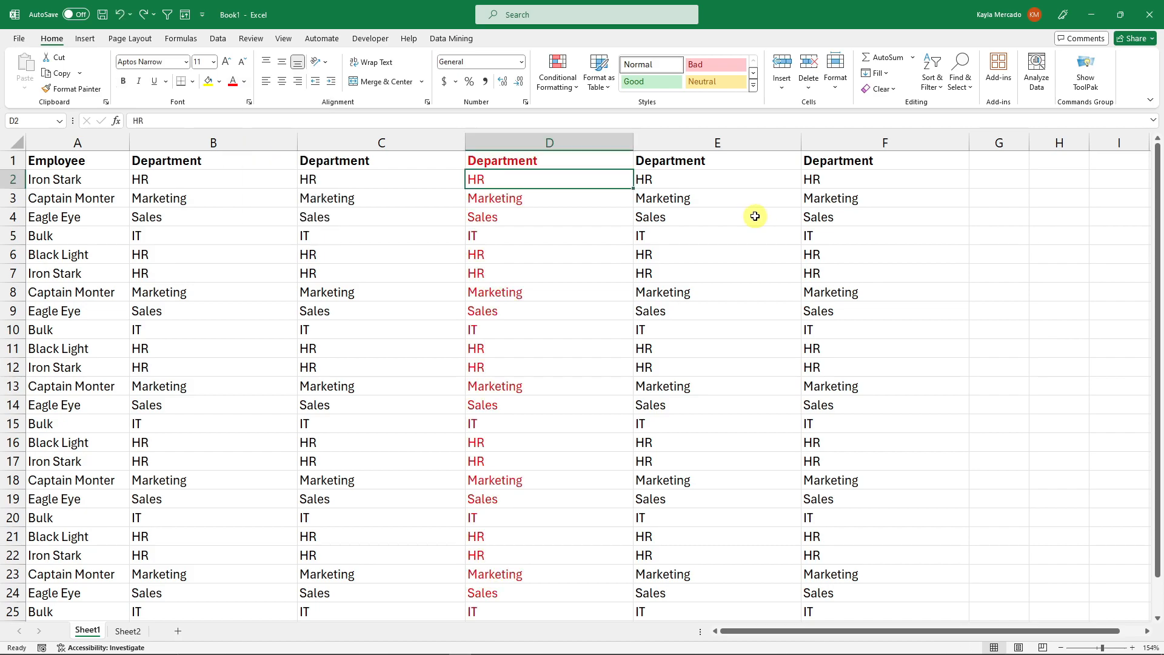
- Hide column D and unhide it again
{"action": "right_click", "coordinate": [553, 135]}
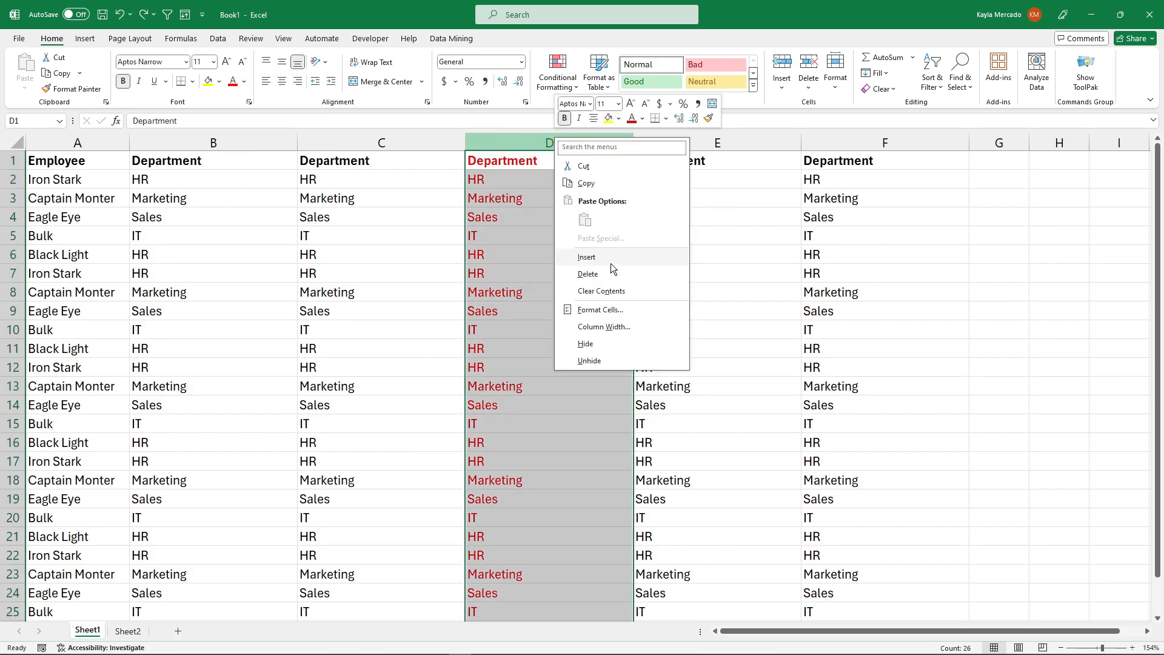
{"action": "left_click", "coordinate": [581, 340]}
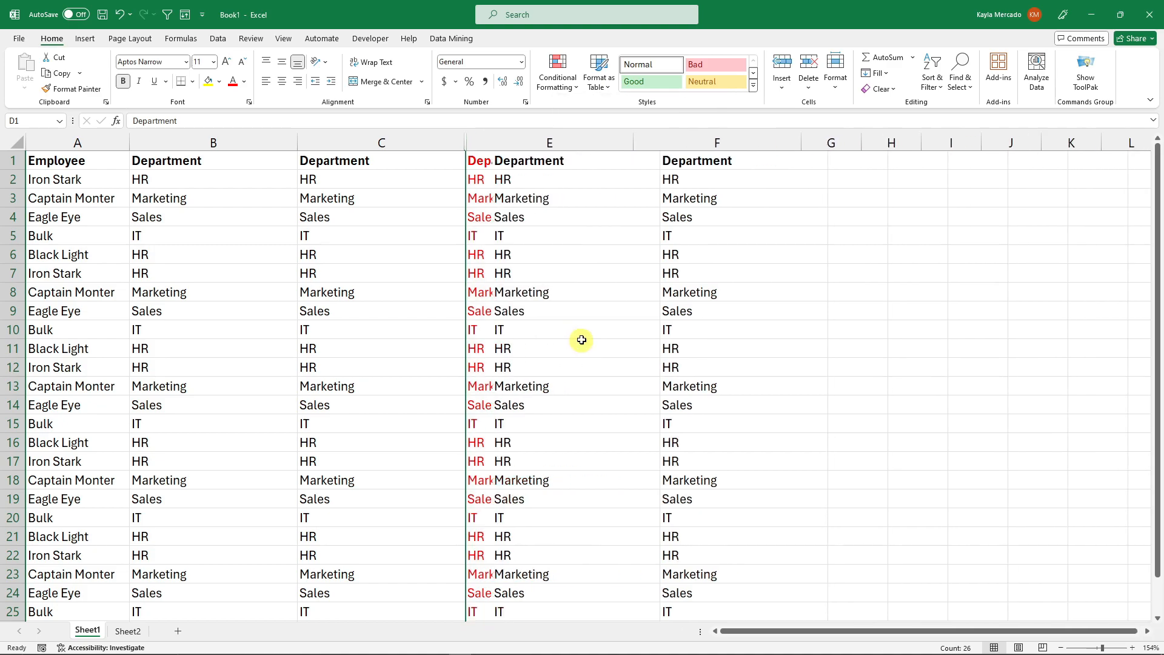
{"action": "right_click", "coordinate": [468, 143]}
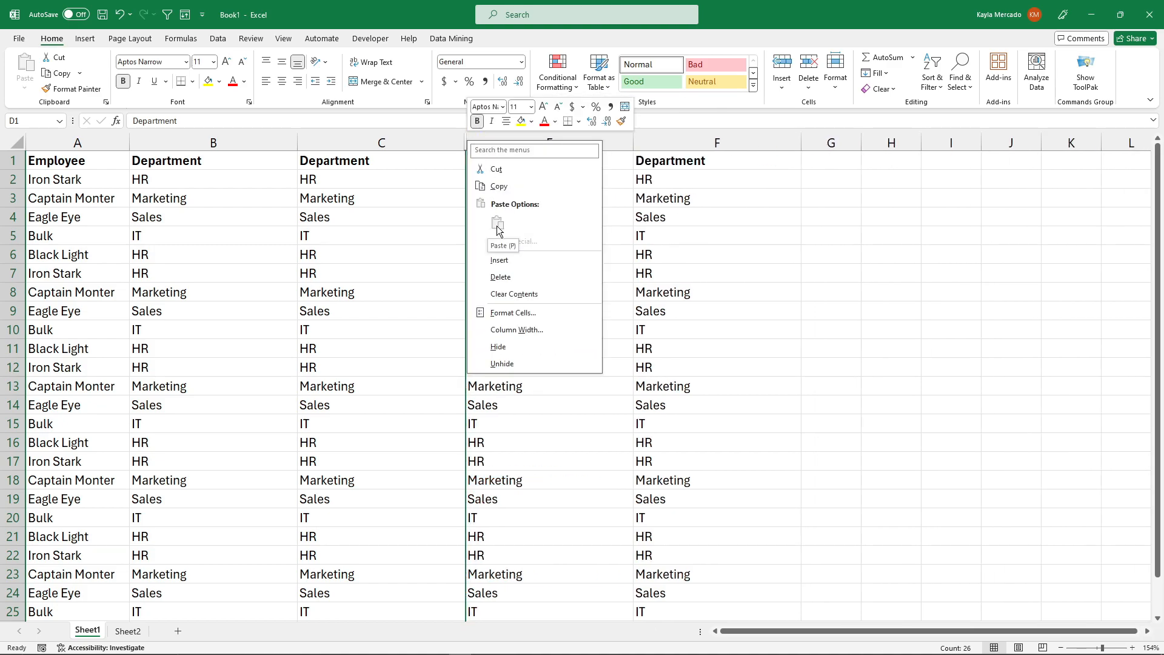
{"action": "left_click", "coordinate": [509, 364]}
{"action": "left_click_drag", "start_coordinate": [520, 179], "coordinate": [521, 535]}
{"action": "left_click", "coordinate": [523, 534]}
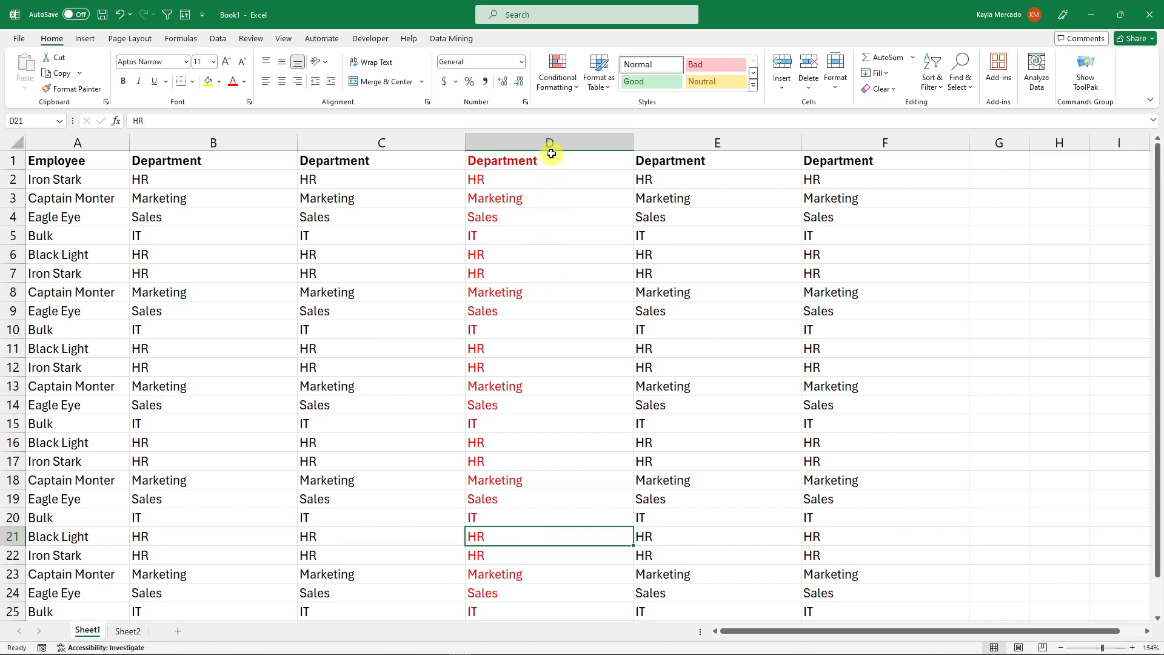
- Apply the custom number format ;;; to column D to hide its contents
{"action": "left_click", "coordinate": [550, 143]}
{"action": "left_click", "coordinate": [875, 328]}
{"action": "left_click", "coordinate": [568, 137]}
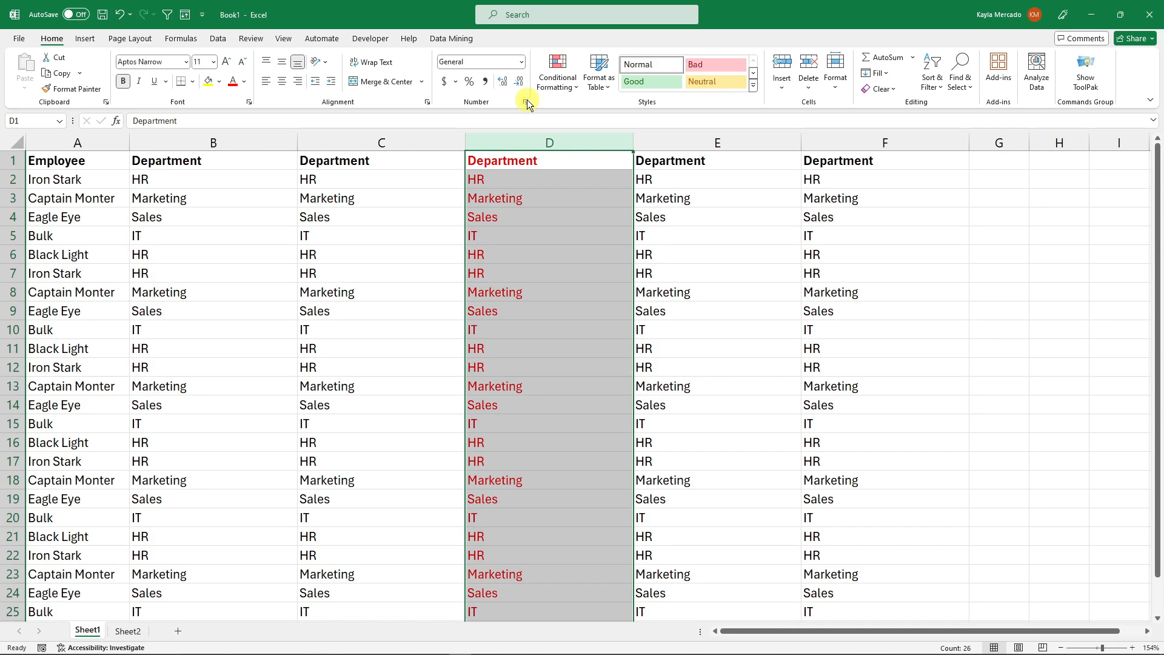
{"action": "left_click", "coordinate": [503, 66]}
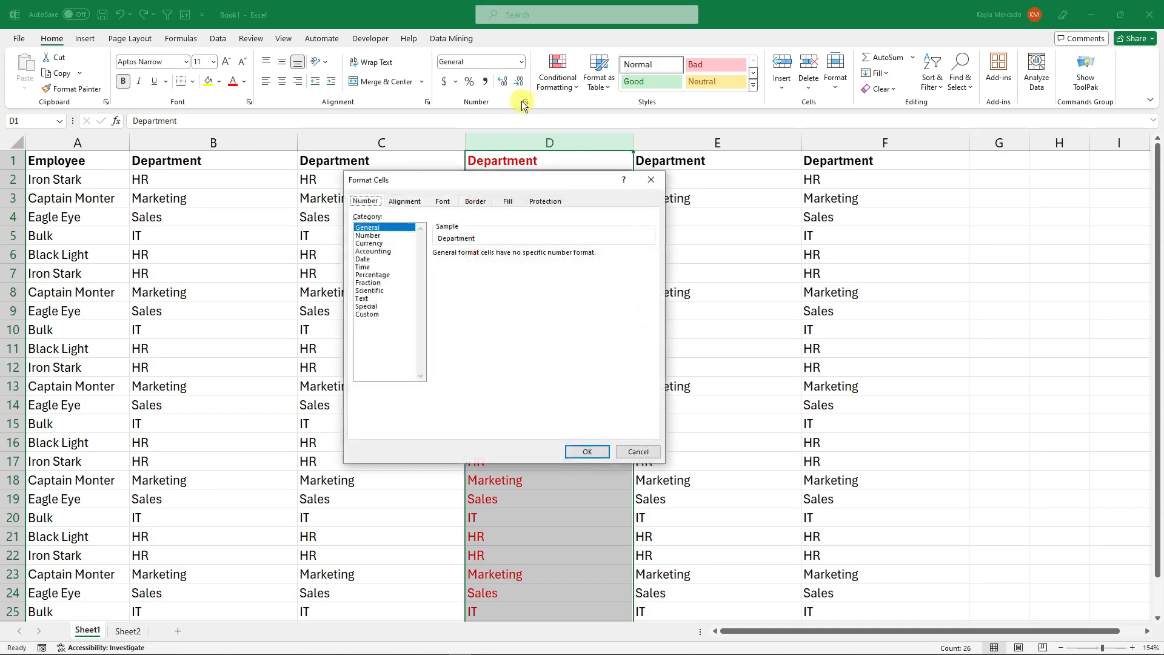
{"action": "left_click", "coordinate": [368, 315]}
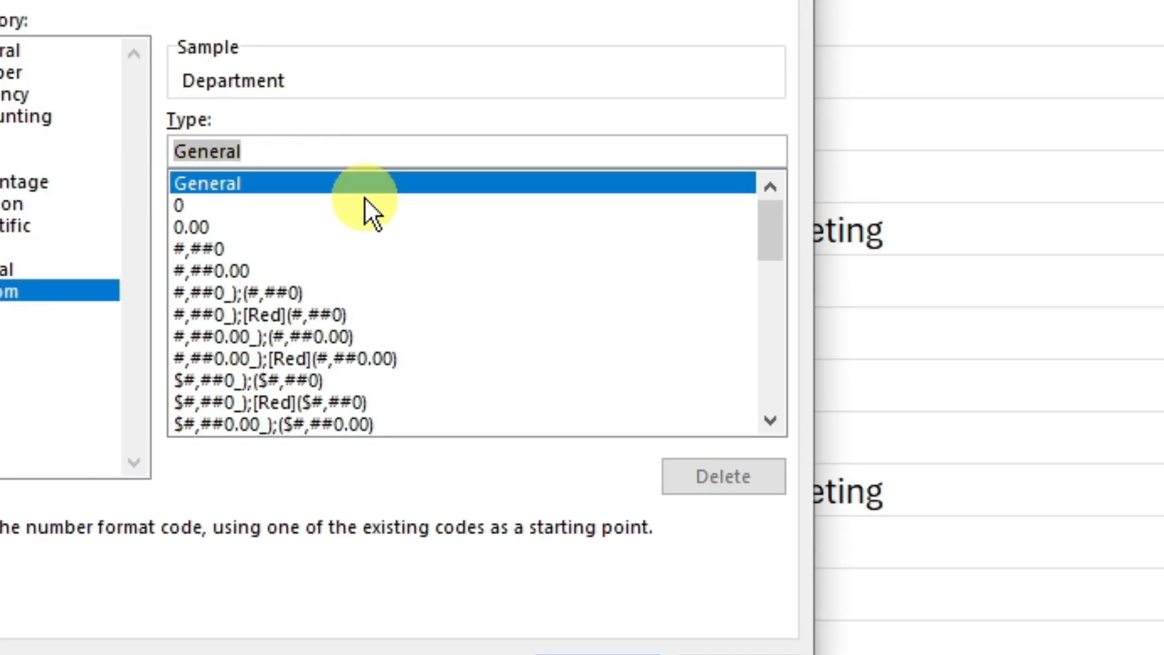
{"action": "key", "text": "BackSpace"}
{"action": "type", "text": ";;;"}
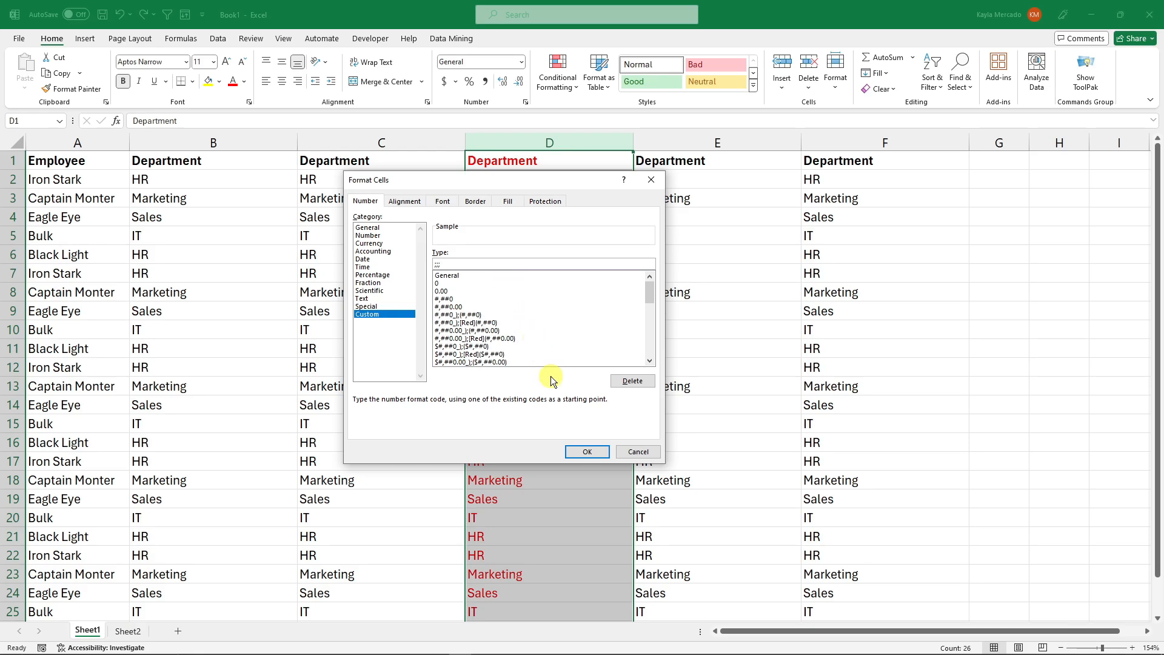
{"action": "left_click", "coordinate": [586, 452]}
{"action": "left_click", "coordinate": [585, 461]}
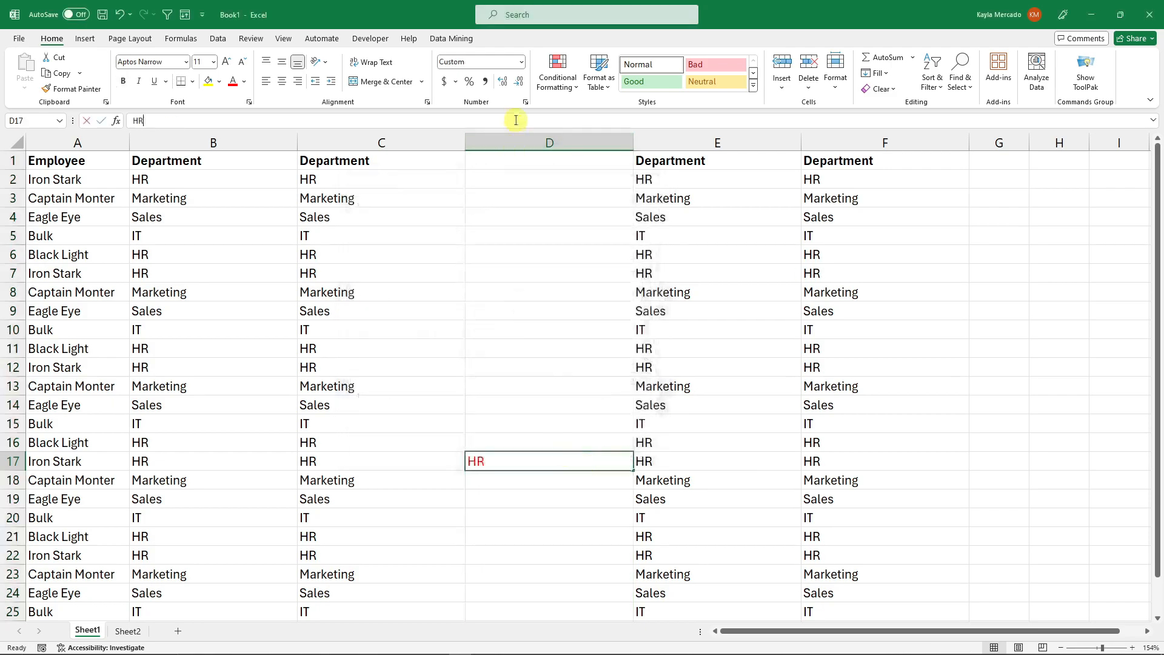
- Select several cells in column D to inspect their contents in the formula bar
{"action": "left_click", "coordinate": [536, 287]}
{"action": "left_click", "coordinate": [510, 328]}
{"action": "left_click", "coordinate": [520, 159]}
{"action": "left_click", "coordinate": [520, 330]}
{"action": "left_click", "coordinate": [520, 482]}
{"action": "left_click", "coordinate": [528, 217]}
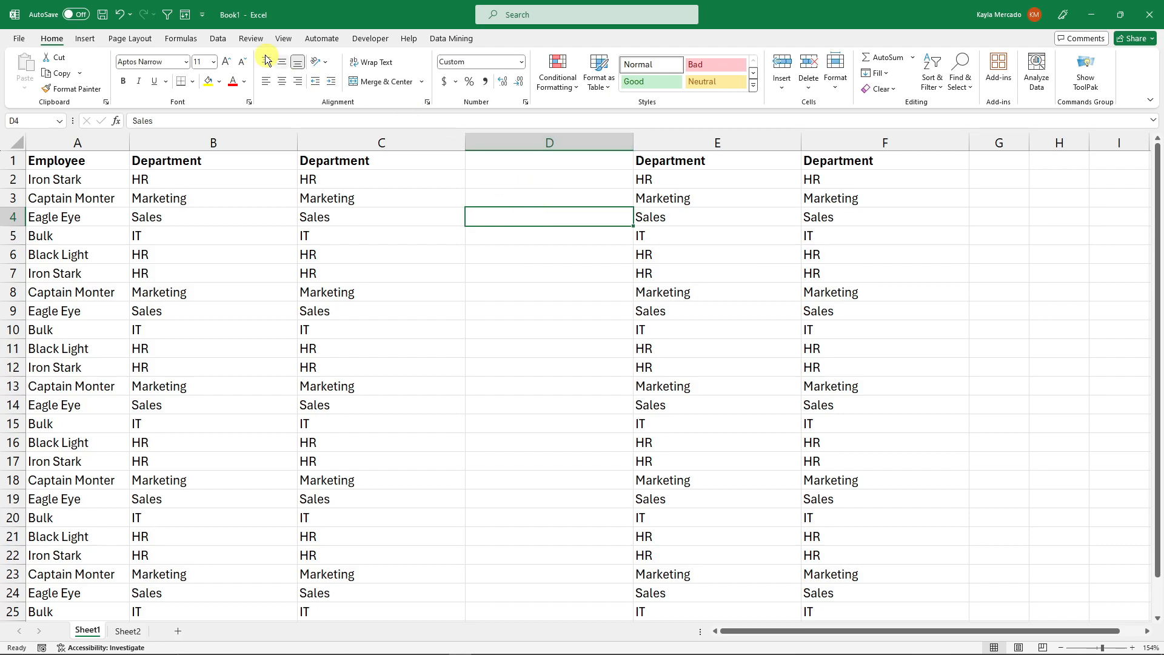
- Undo the custom format on column D twice and select cells in the column
{"action": "left_click", "coordinate": [120, 15]}
{"action": "left_click", "coordinate": [120, 15]}
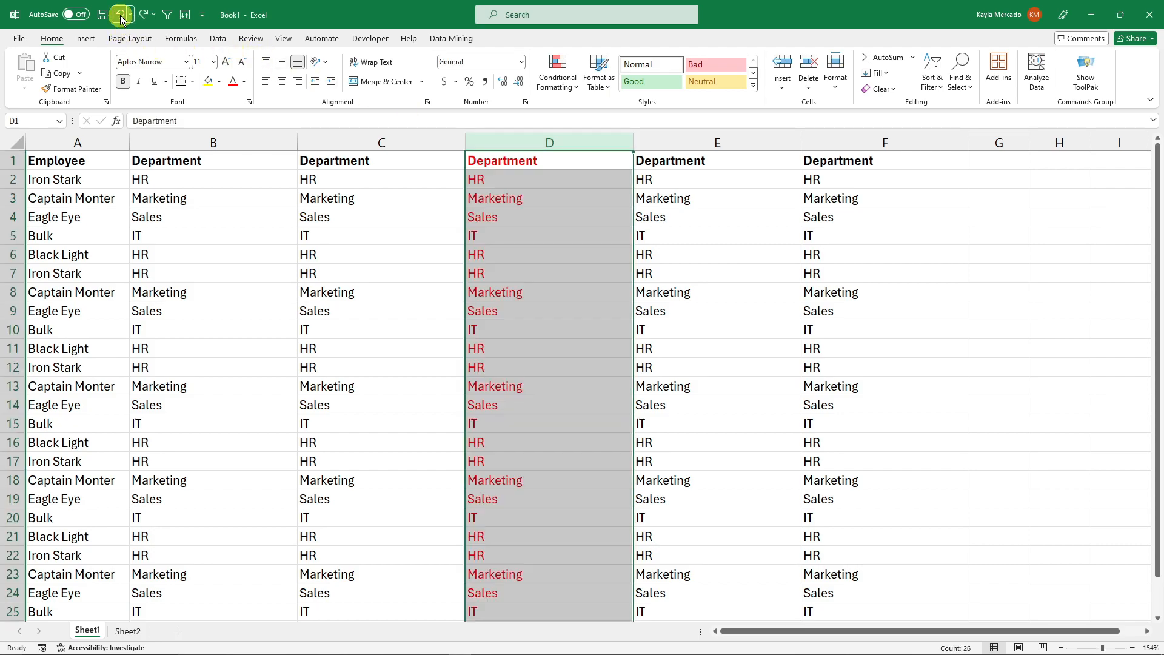
{"action": "left_click", "coordinate": [595, 237]}
{"action": "left_click", "coordinate": [611, 405]}
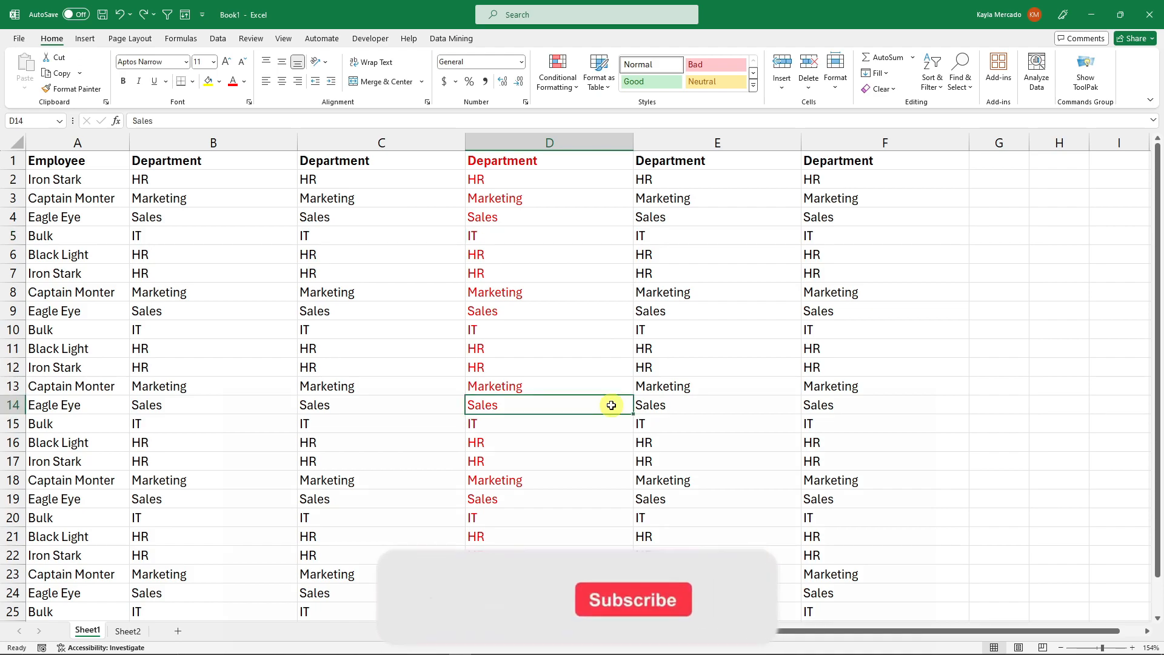